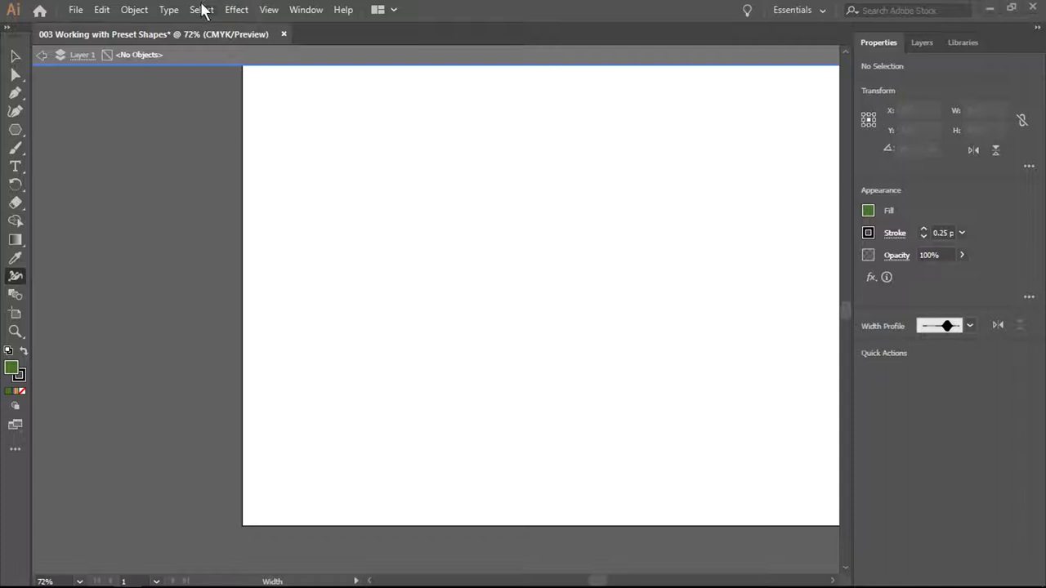
Turn on rulers from the View menu and nudge the canvas view with the horizontal scrollbar
left_click(270, 10)
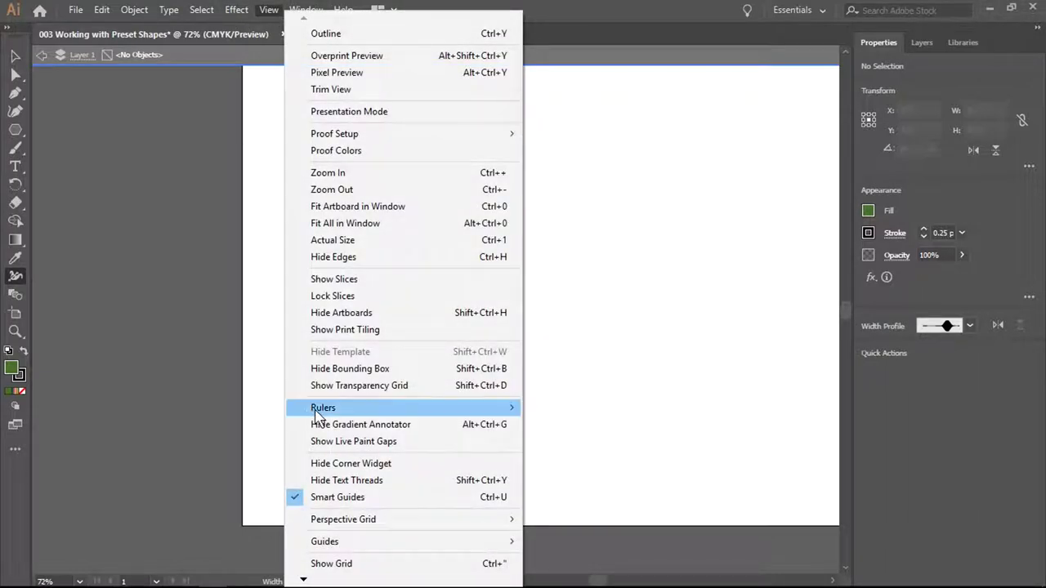
mouse_move(319, 411)
left_click(601, 411)
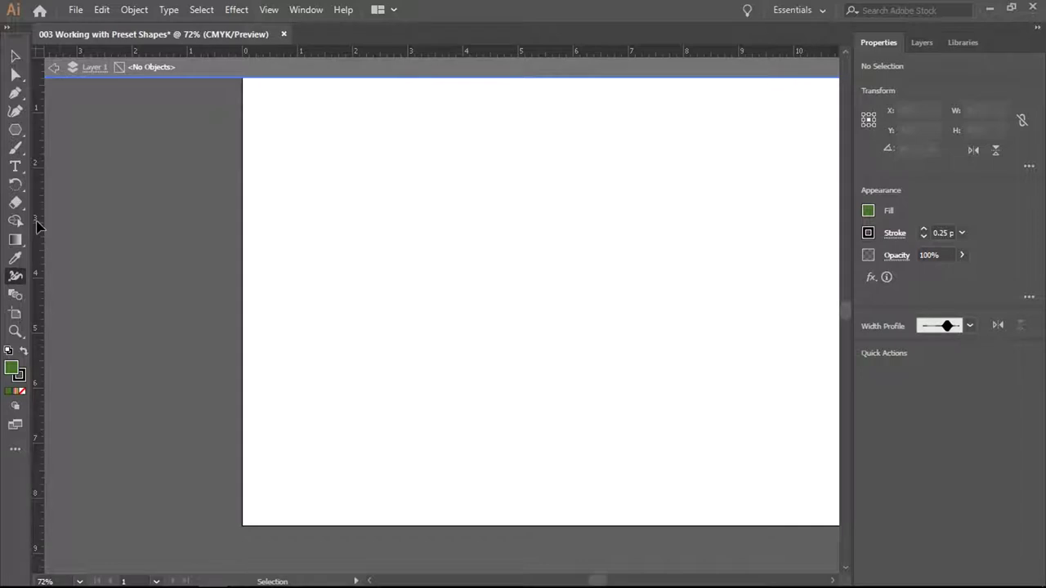
scroll(215, 256, "up", 1)
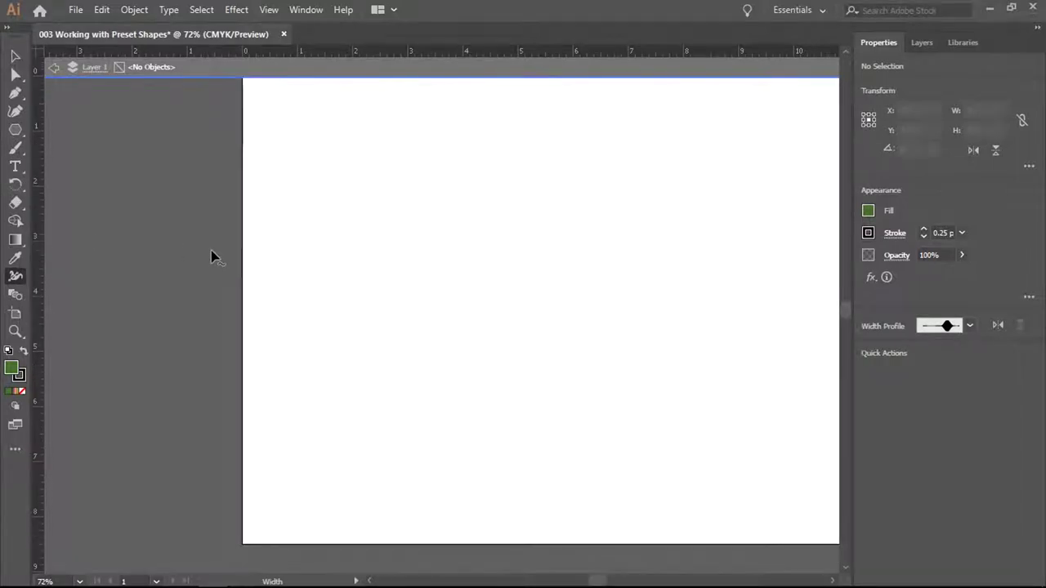
left_click(834, 582)
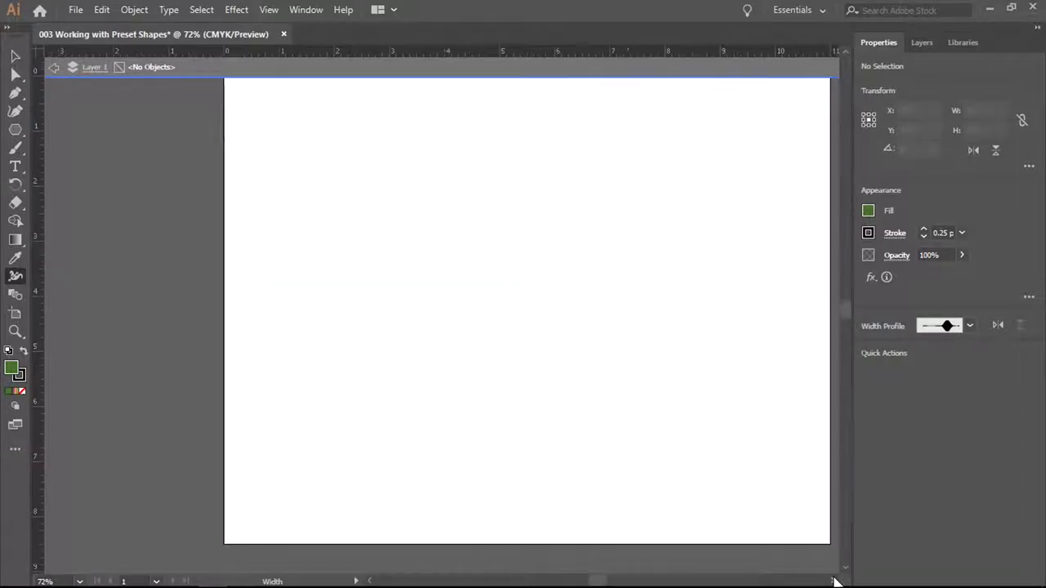
left_click(835, 581)
left_click(834, 582)
left_click(834, 582)
left_click(835, 581)
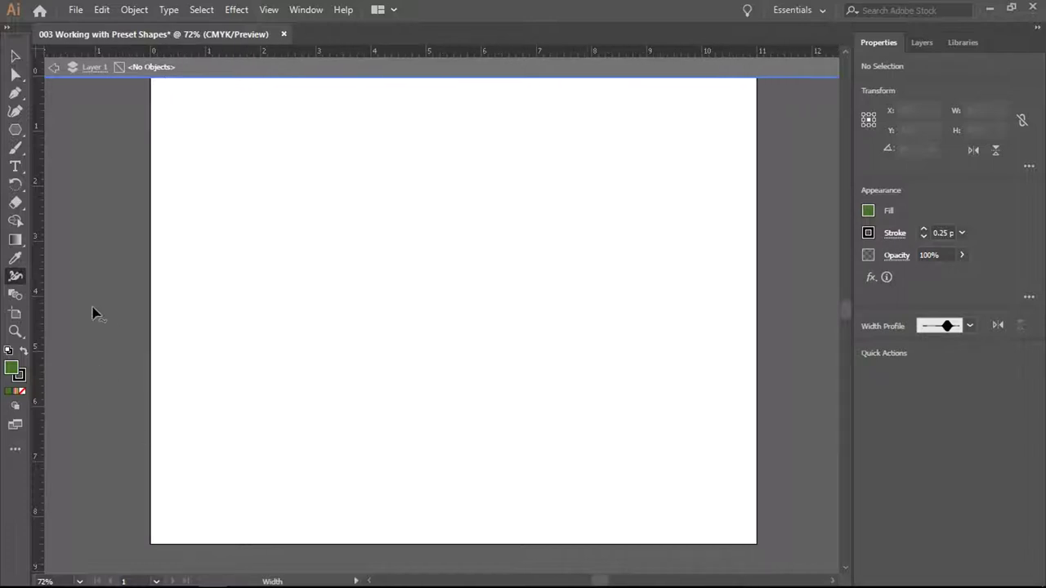
Drag two vertical guides from the left ruler and place them at X 0.25 in and X 10.75 in
left_click_drag(41, 335, 171, 326)
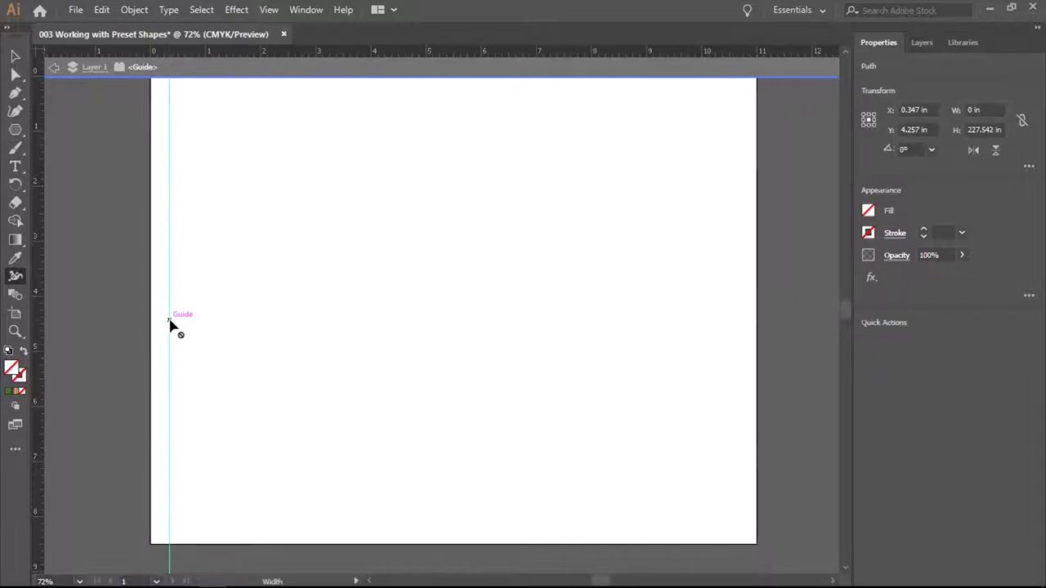
left_click(930, 110)
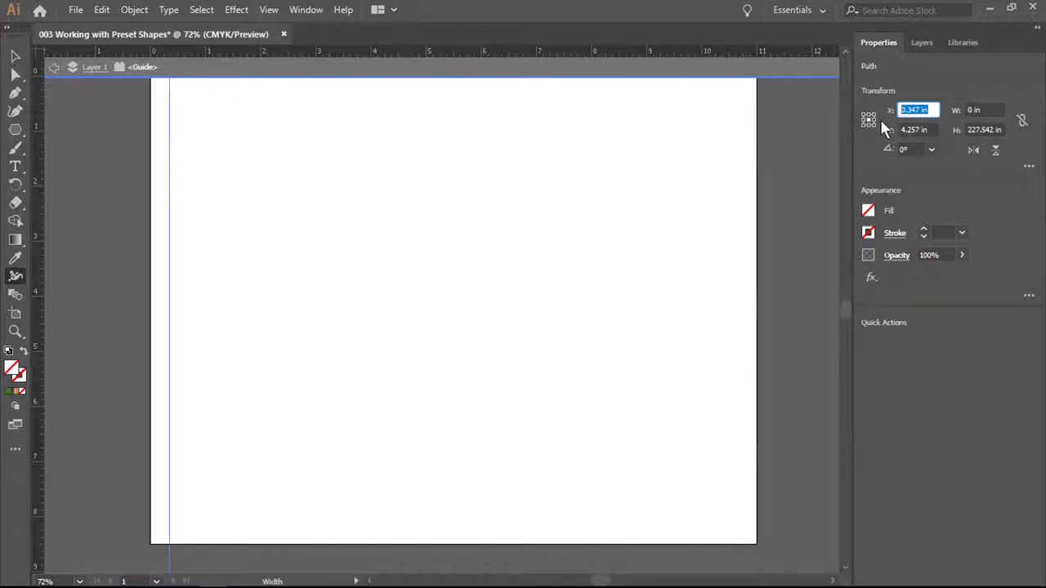
type("0.25")
key("Return")
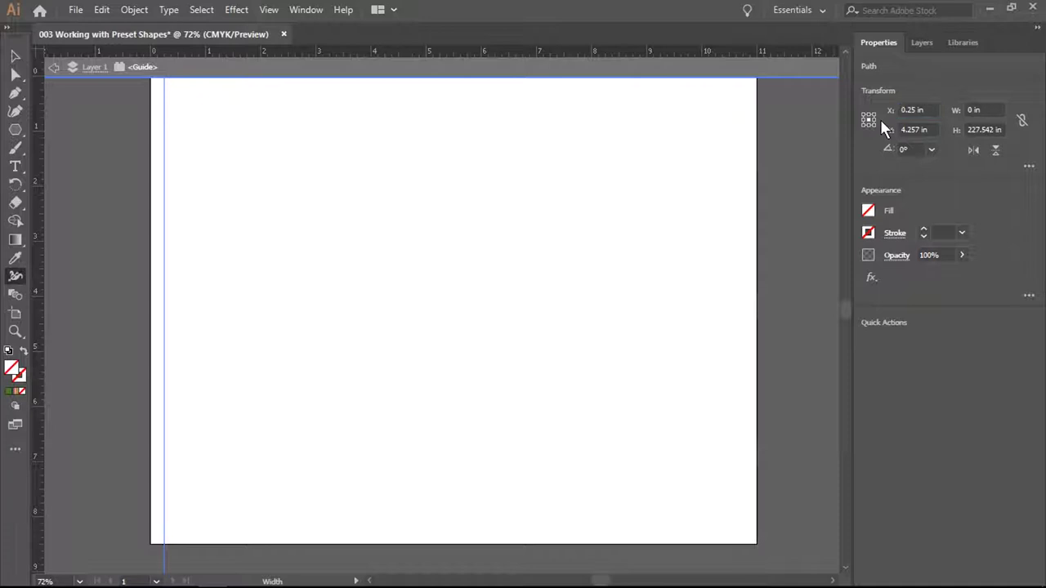
left_click_drag(40, 263, 741, 192)
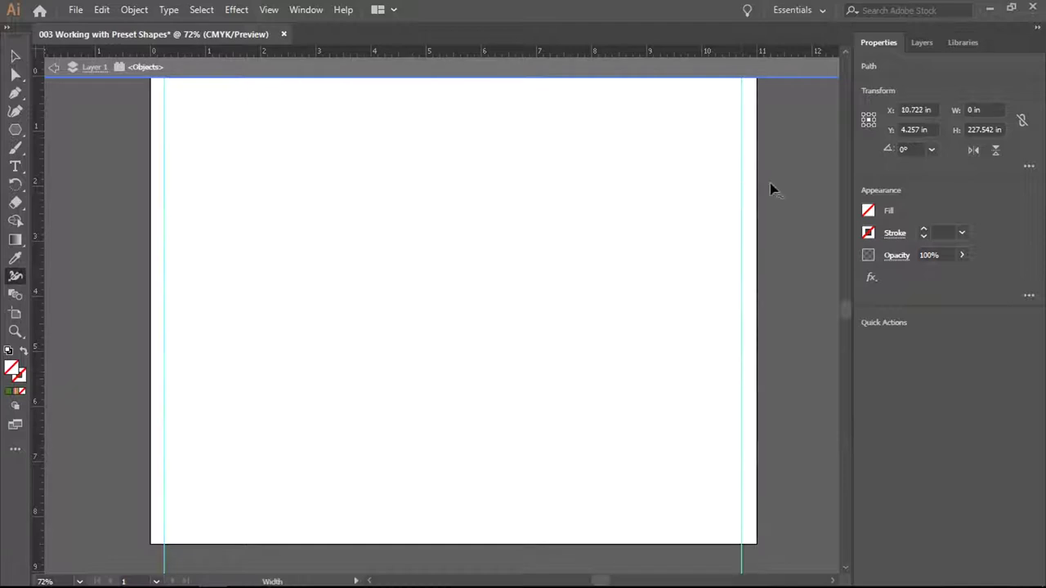
left_click(915, 110)
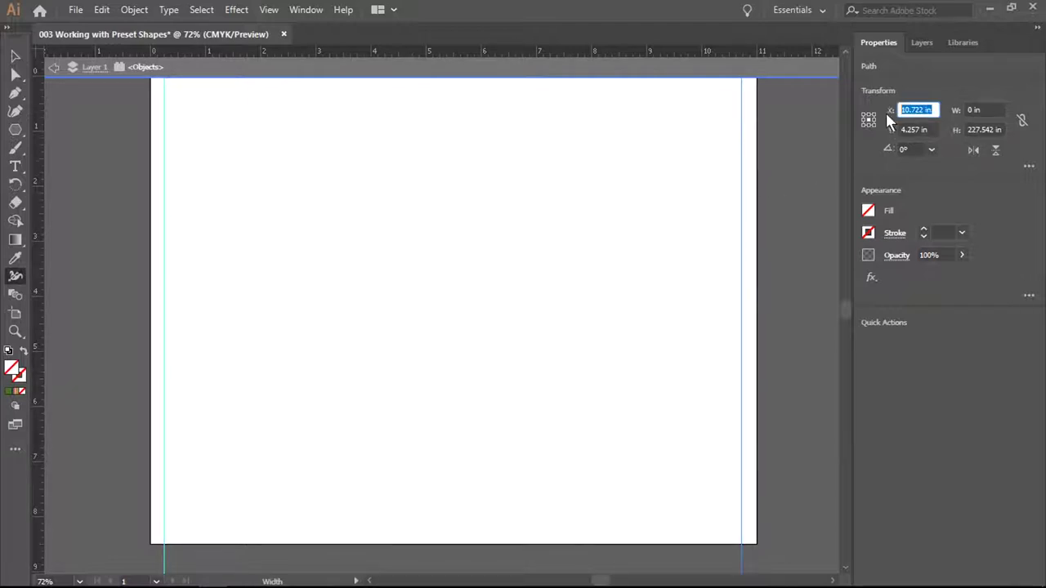
type("10.75")
key("Return")
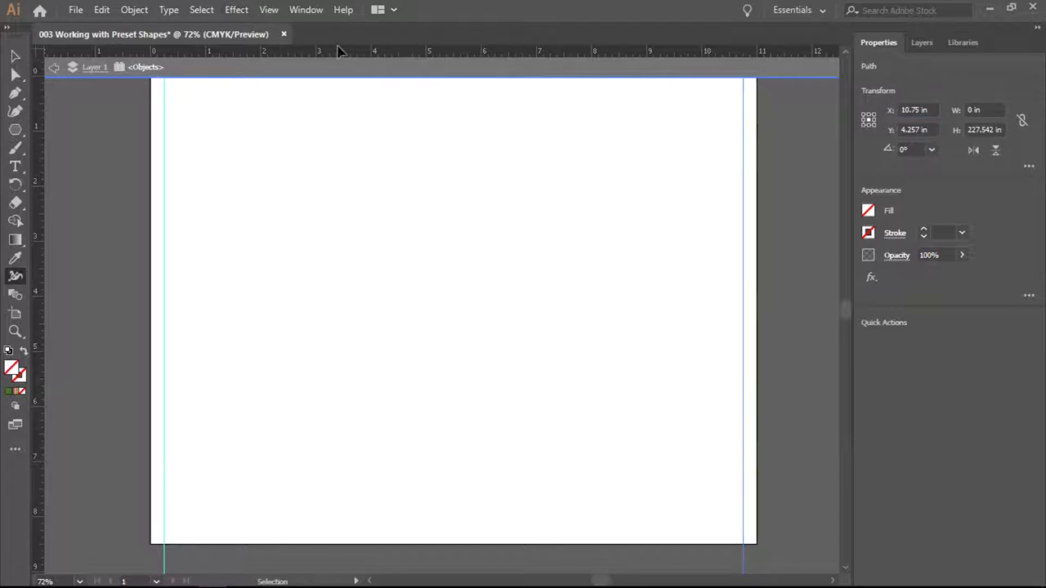
Drag two horizontal guides from the top ruler and place them at Y 0.25 in and Y 8.25 in
left_click_drag(342, 51, 340, 100)
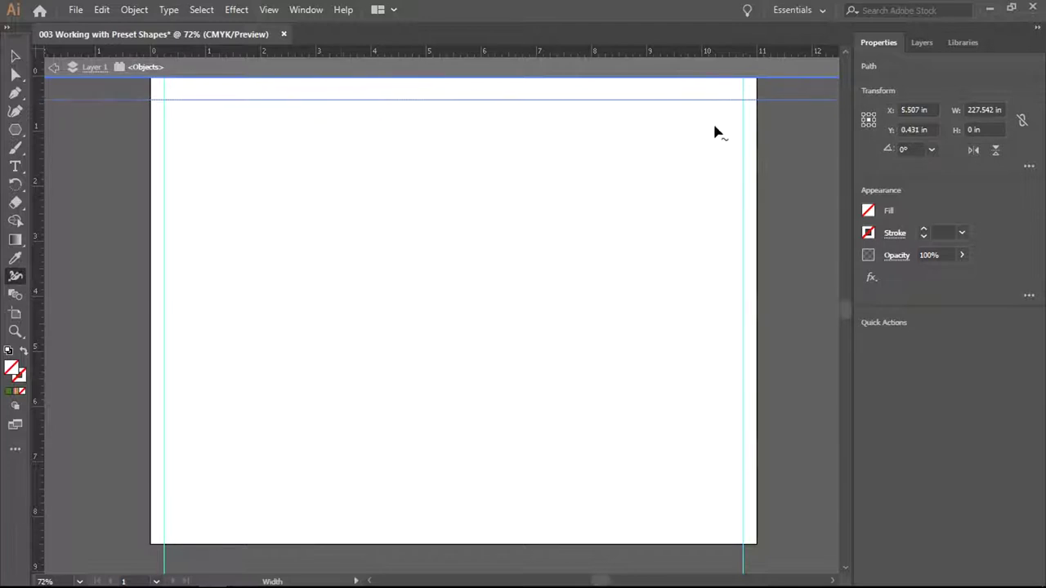
left_click(935, 129)
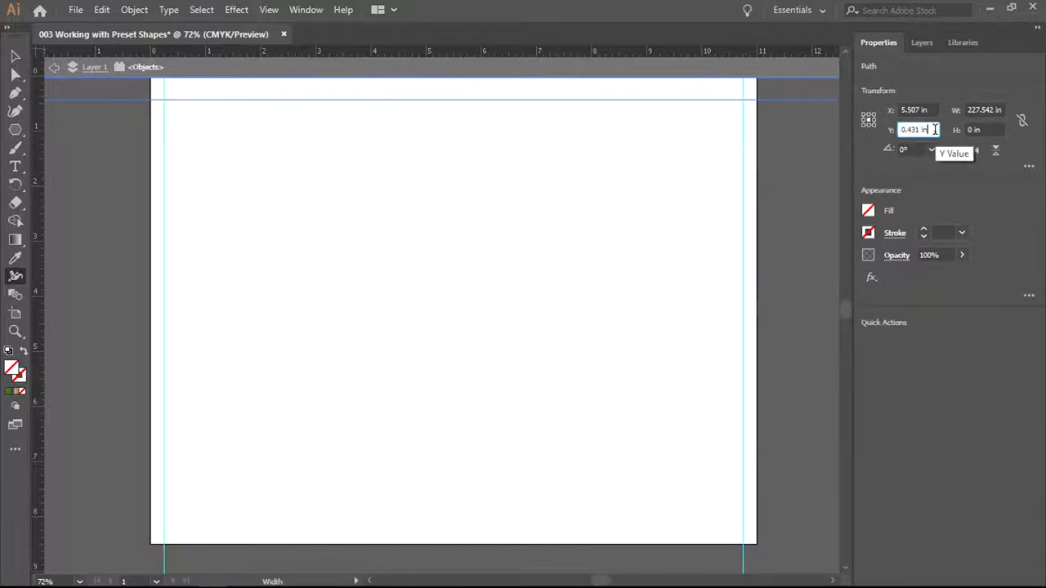
key("Return")
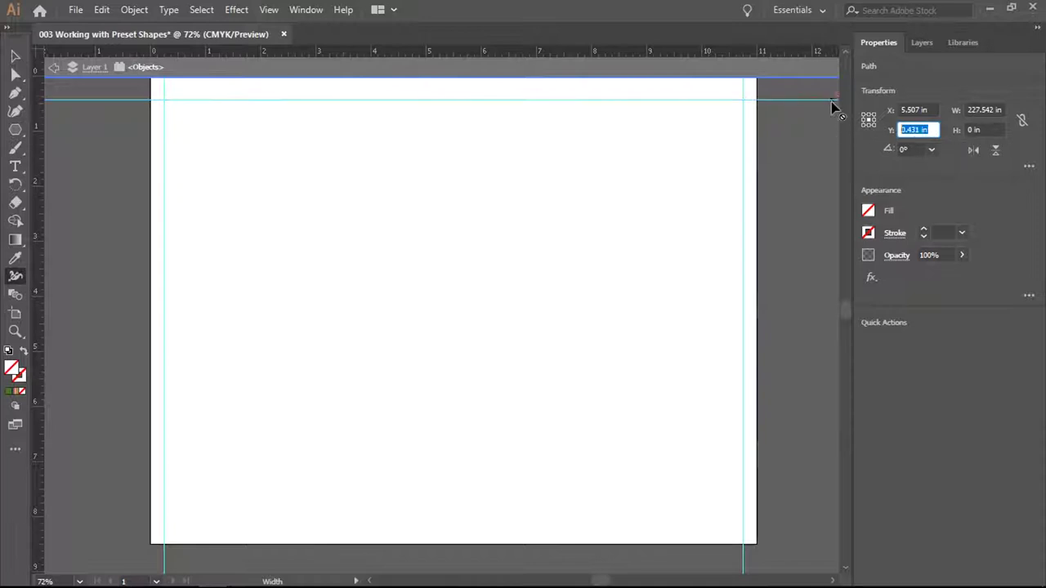
type("0.25")
key("Return")
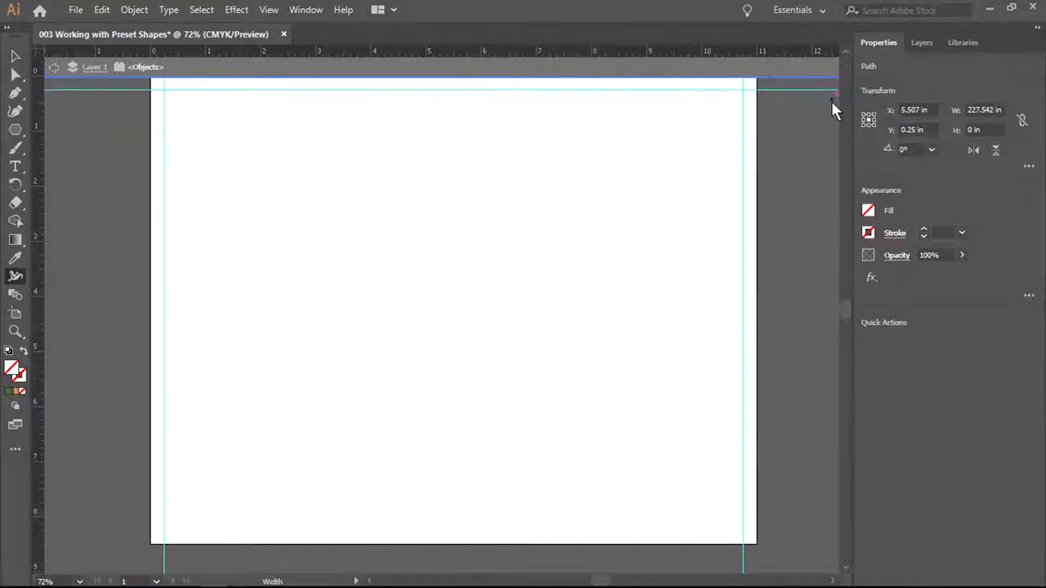
left_click_drag(415, 51, 403, 160)
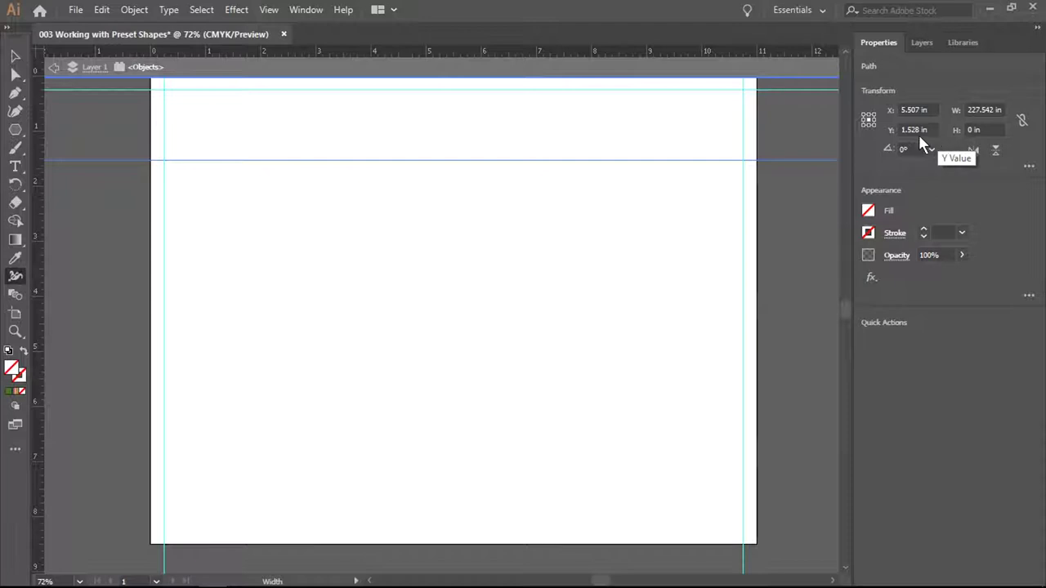
left_click(935, 129)
type("8.25")
key("Return")
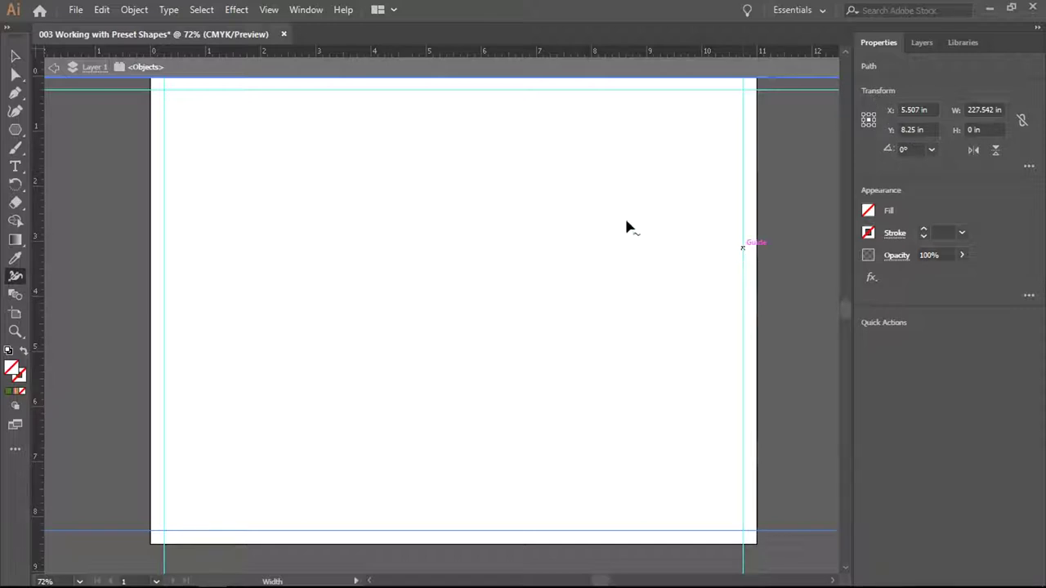
Draw a polygon near the artboard's top-left corner, then delete it
left_click(25, 135)
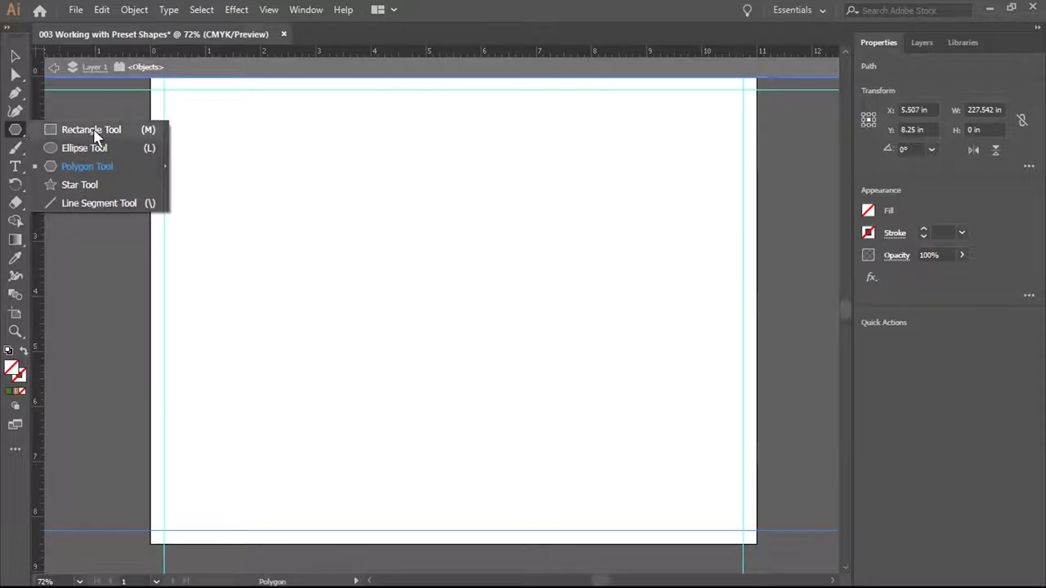
left_click(78, 166)
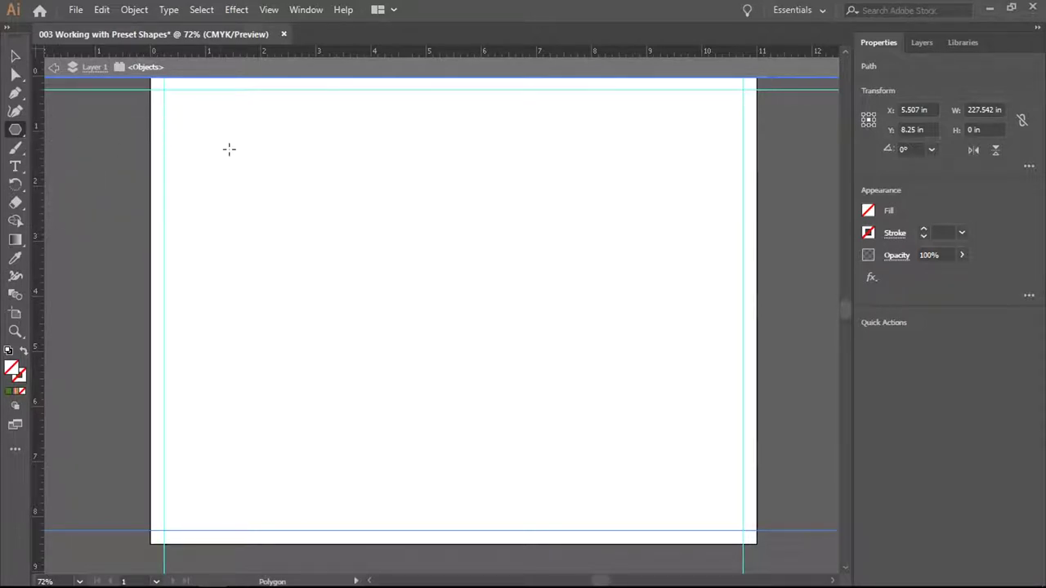
left_click_drag(229, 149, 276, 185)
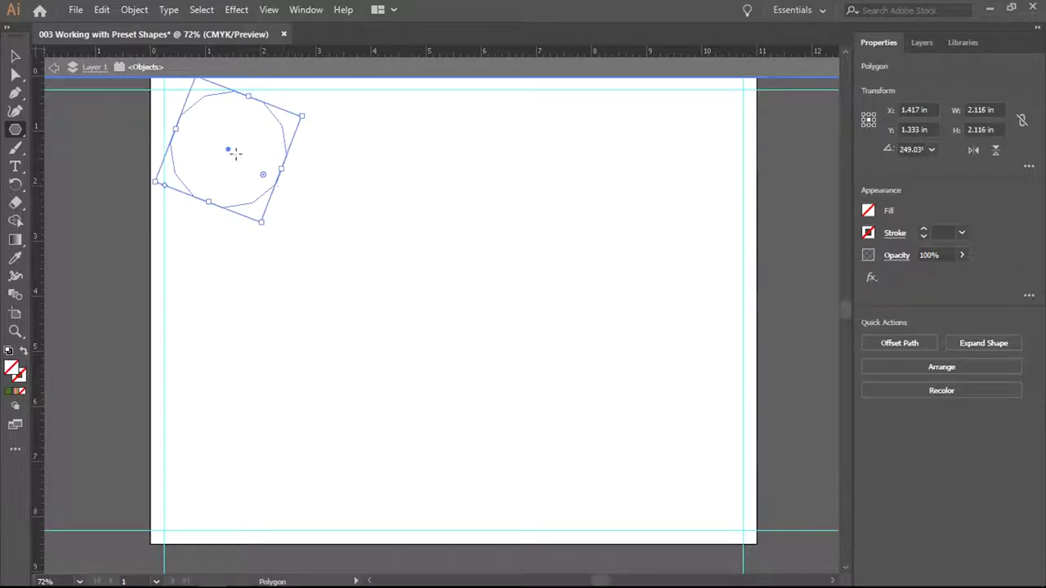
key("v")
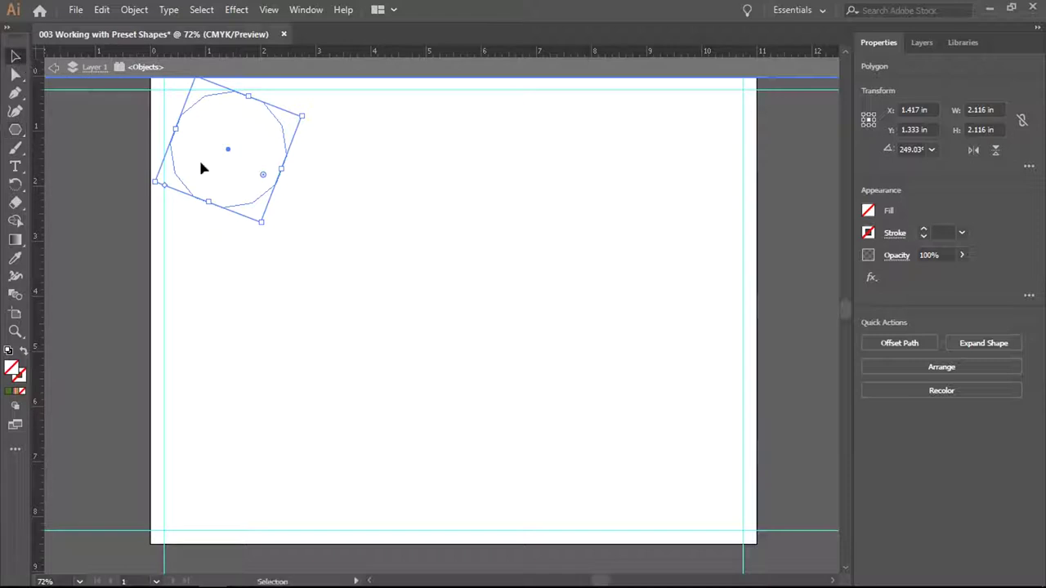
key("Delete")
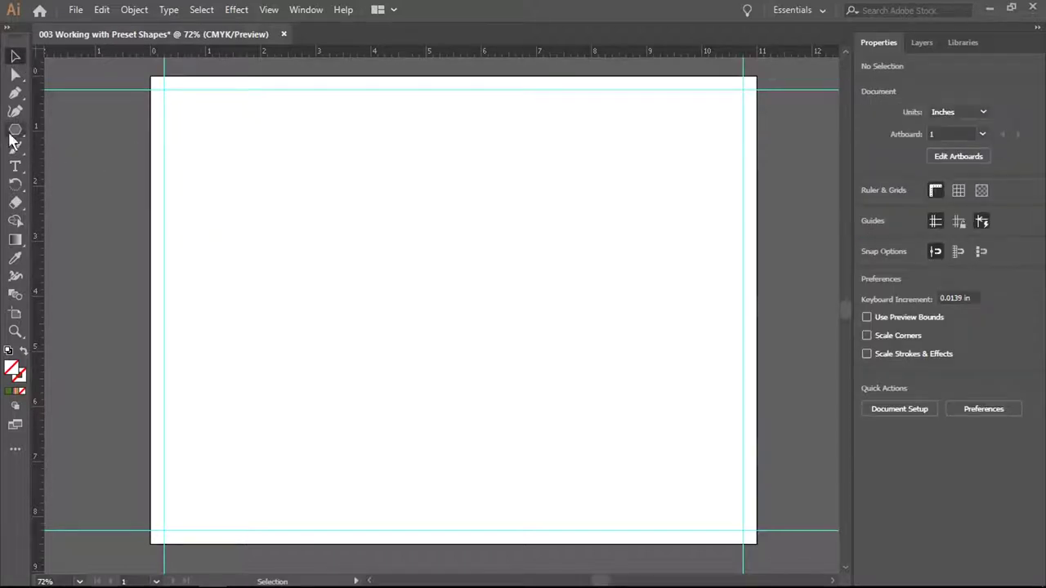
Create a five-sided polygon from the Polygon dialog and give it a red outline
left_click(15, 131)
left_click(204, 161)
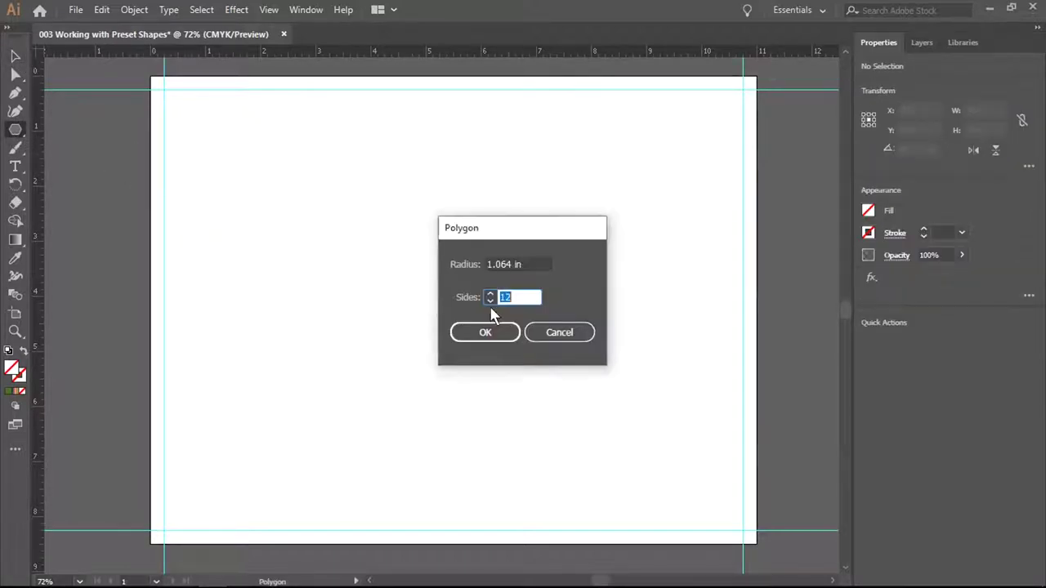
type("5")
left_click(489, 334)
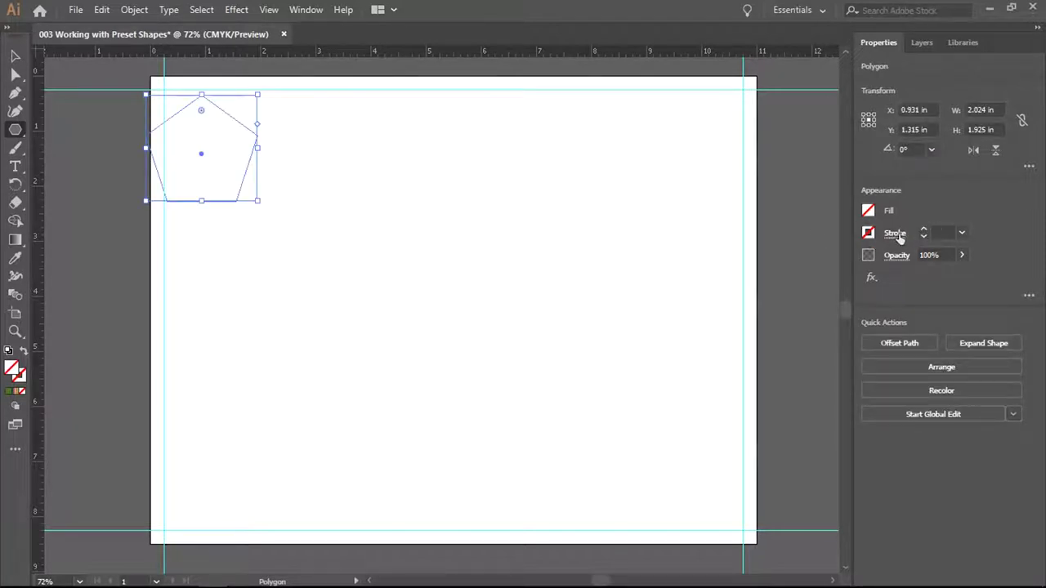
left_click(867, 233)
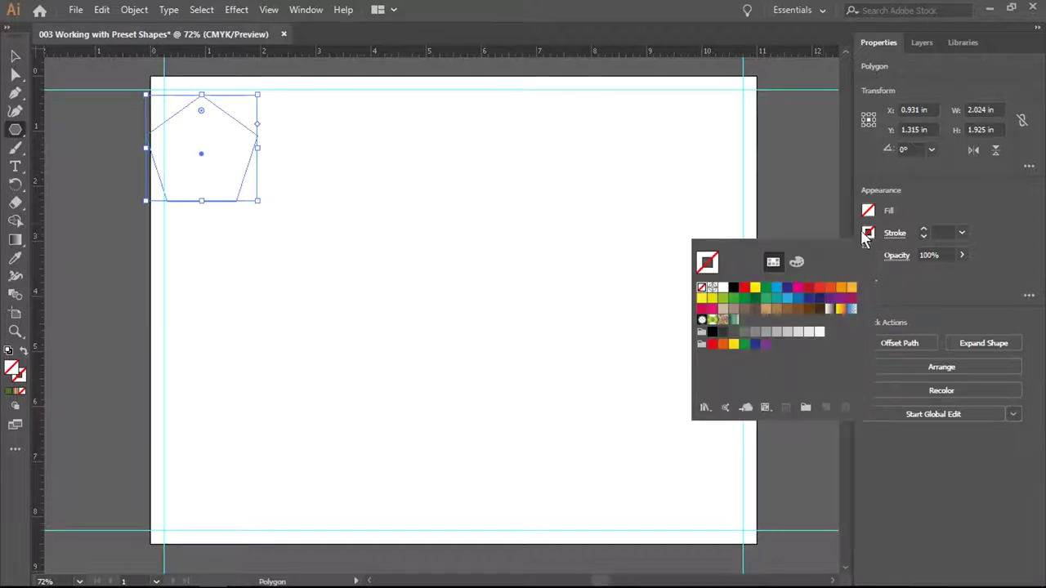
left_click(808, 288)
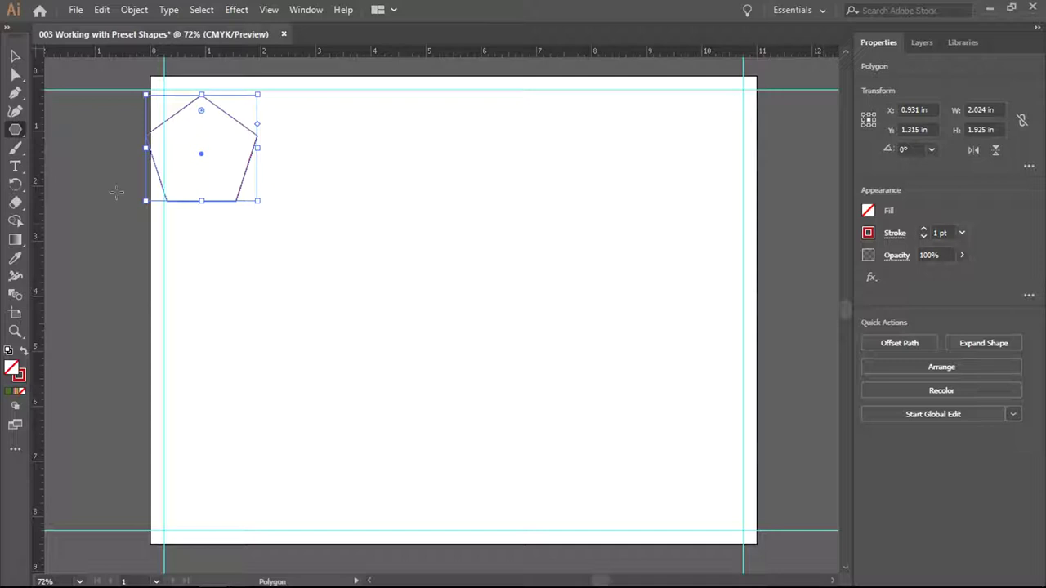
Select both polygons on the artboard and delete them
left_click(16, 54)
left_click_drag(208, 154, 276, 201)
left_click_drag(233, 141, 229, 121)
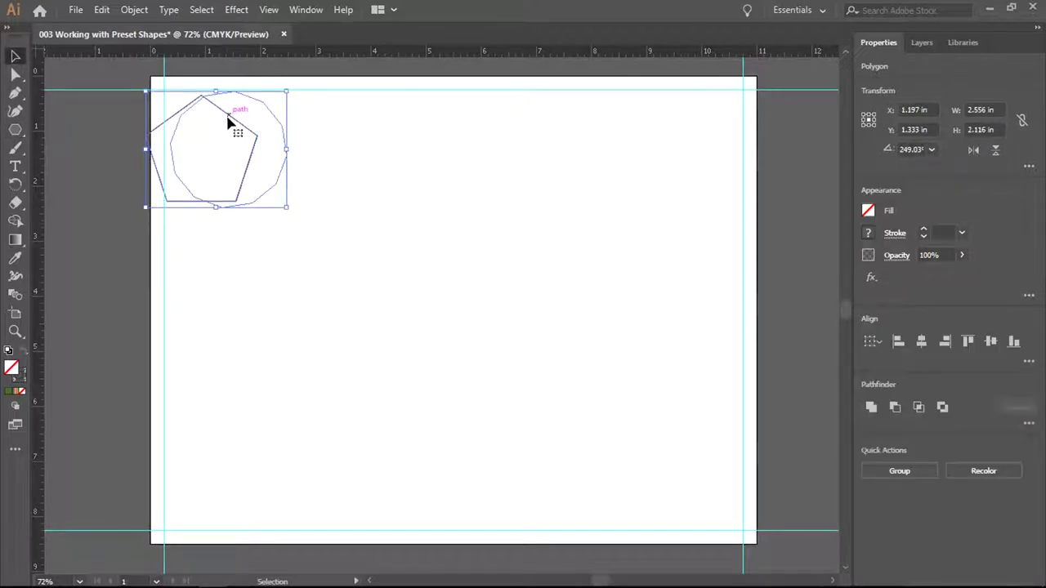
key("Delete")
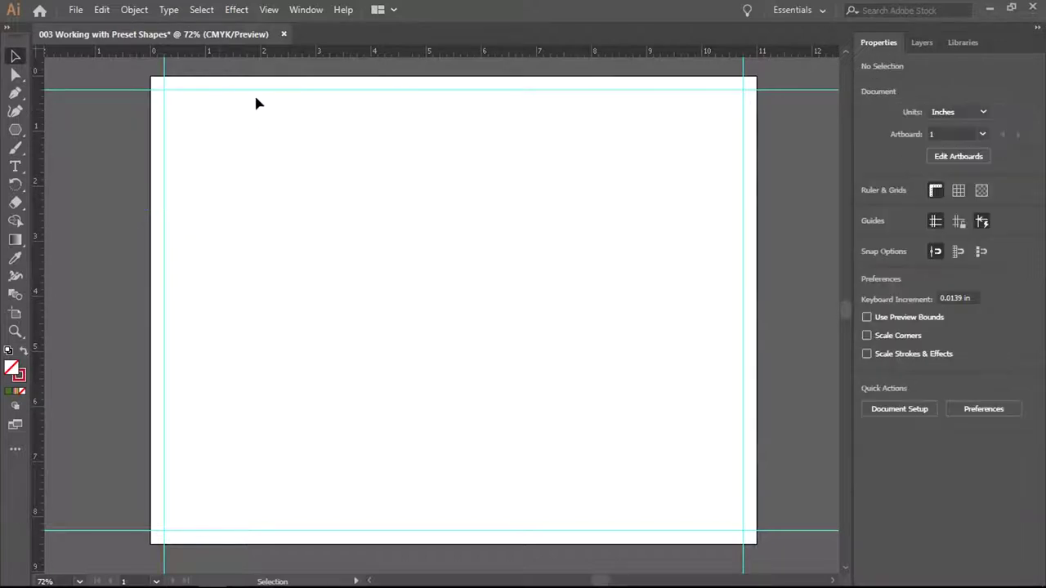
Draw a pentagon near the top left and move it down and to the right
left_click(15, 129, "alt")
left_click_drag(287, 161, 334, 217)
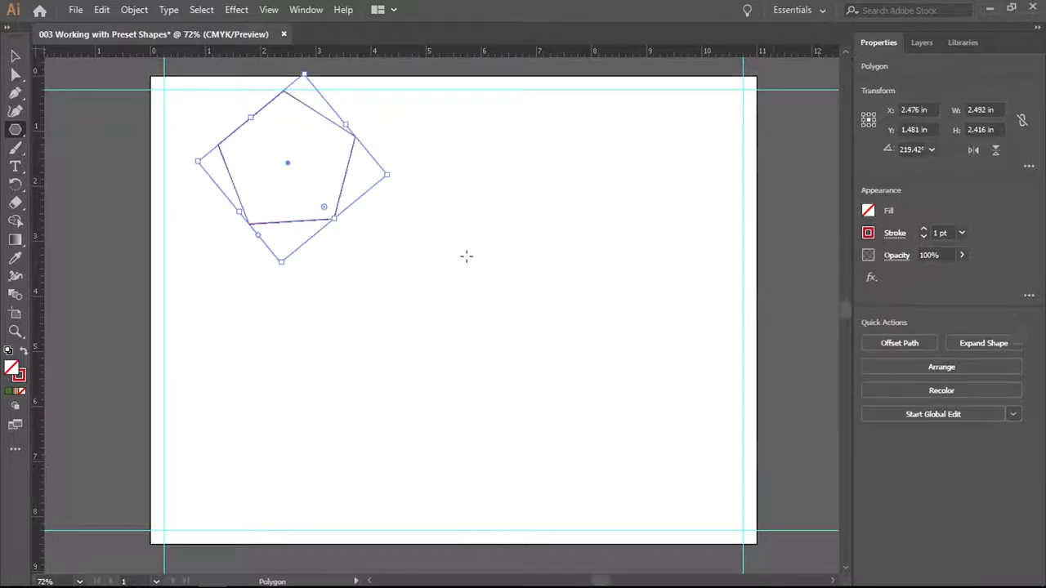
key("v")
left_click(18, 57)
left_click_drag(305, 107, 376, 197)
left_click(545, 269)
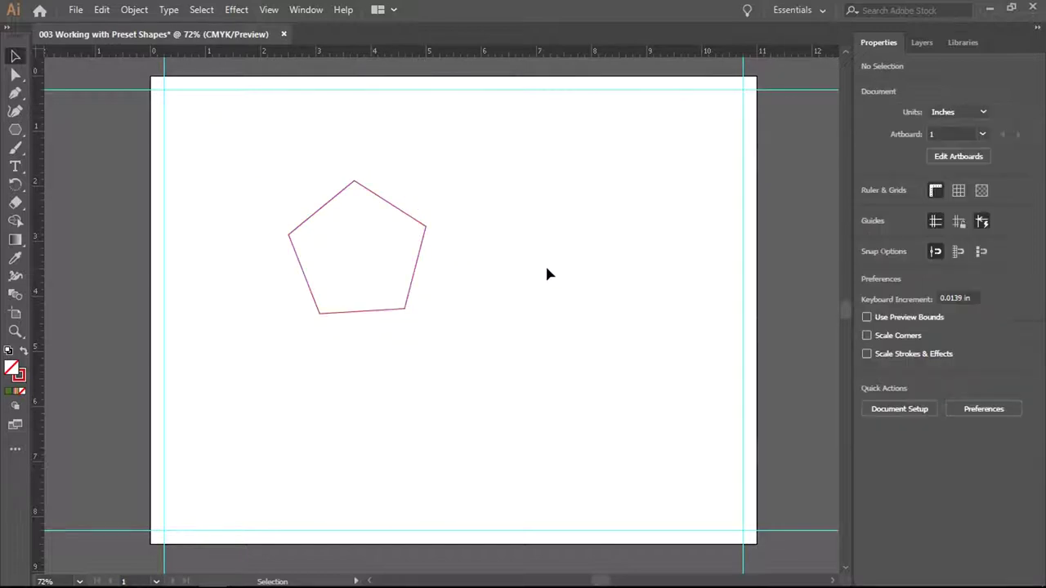
left_click(426, 227)
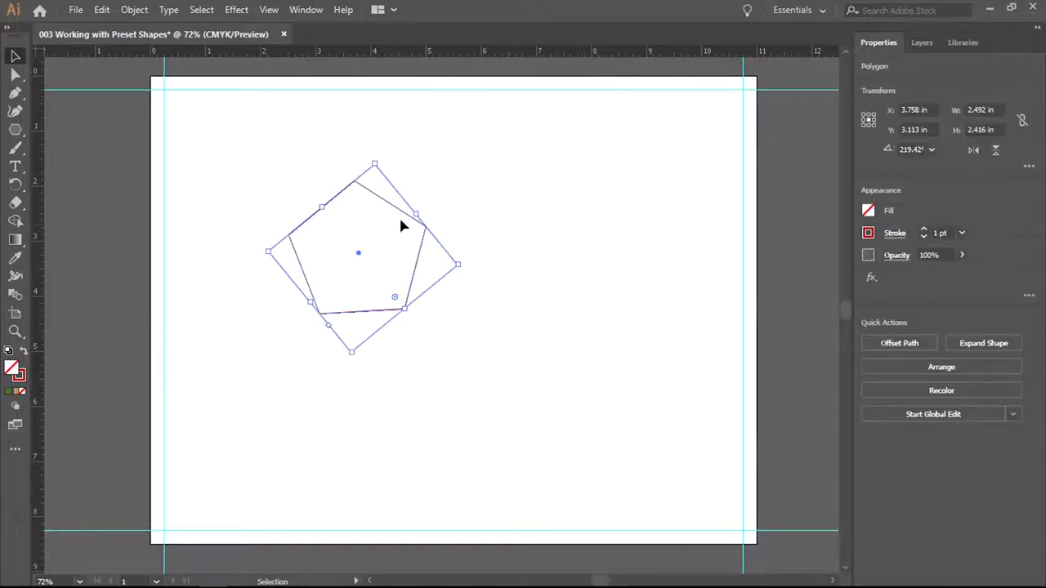
Look through the fx effects list for the pentagon without applying any effect
left_click(872, 279)
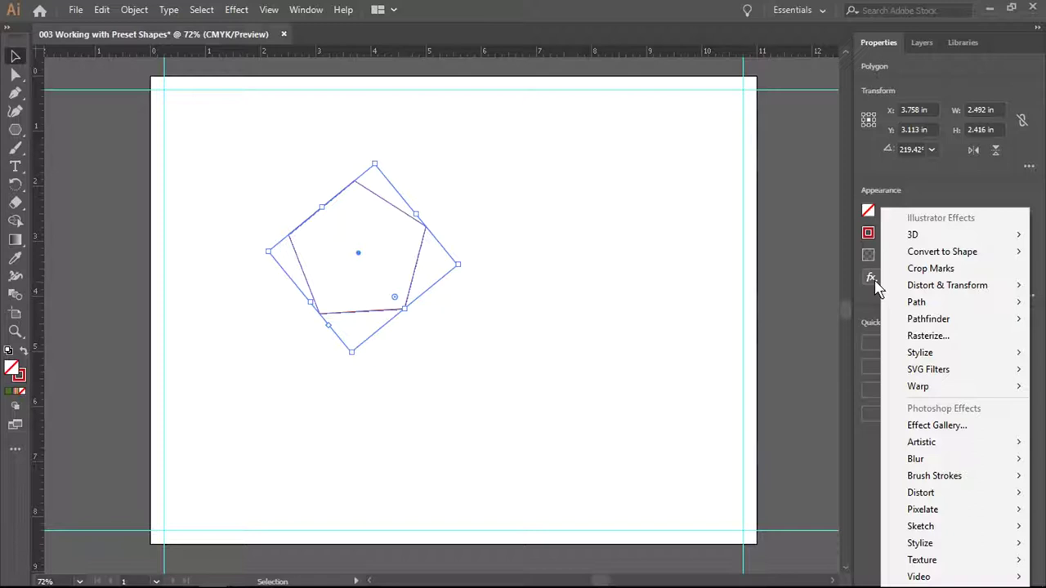
mouse_move(935, 441)
left_click(940, 182)
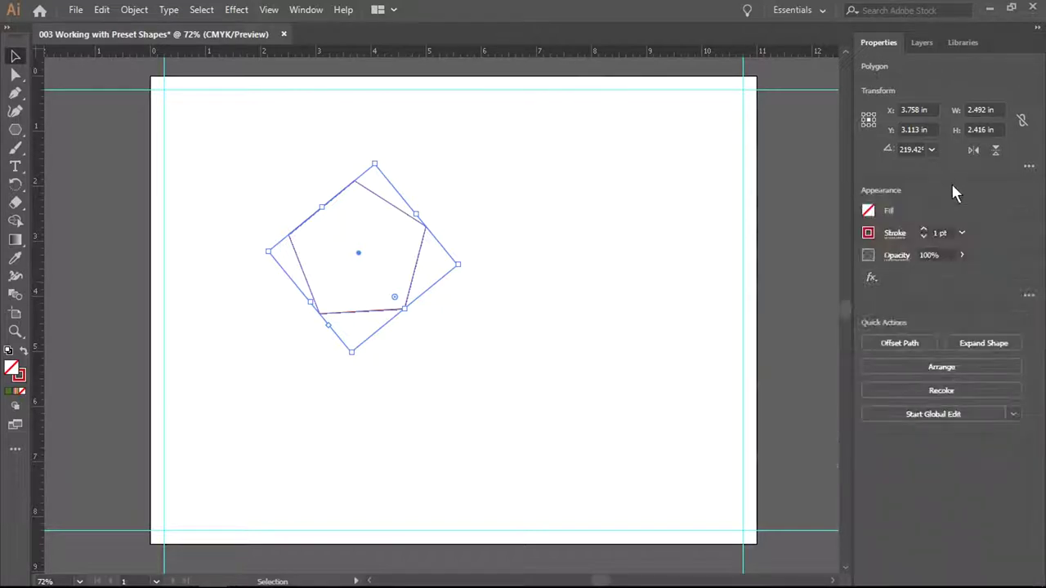
left_click(870, 211)
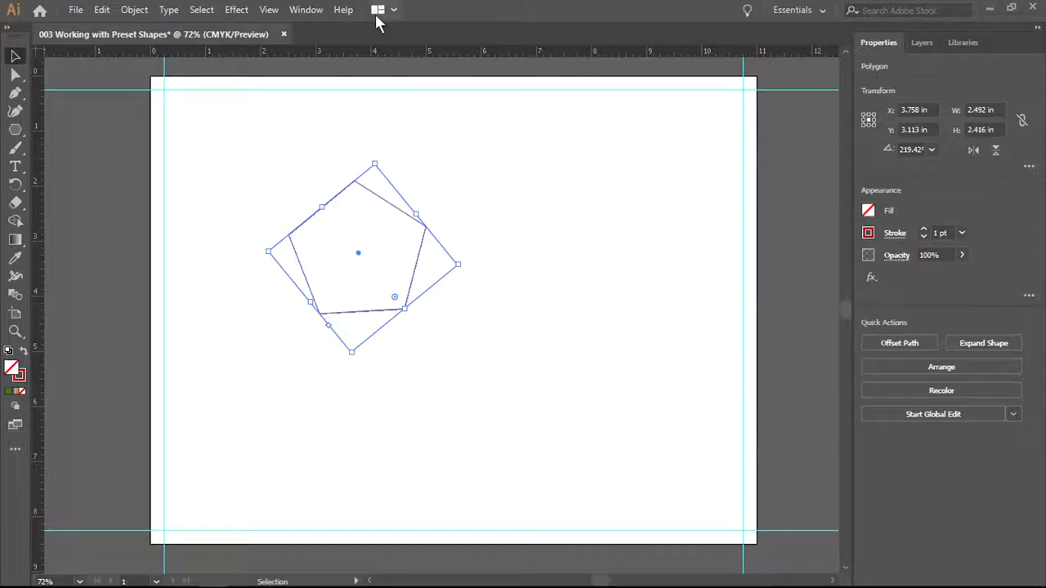
Fill the pentagon with the red swatch from the Nature > Flowers swatch library
left_click(869, 213)
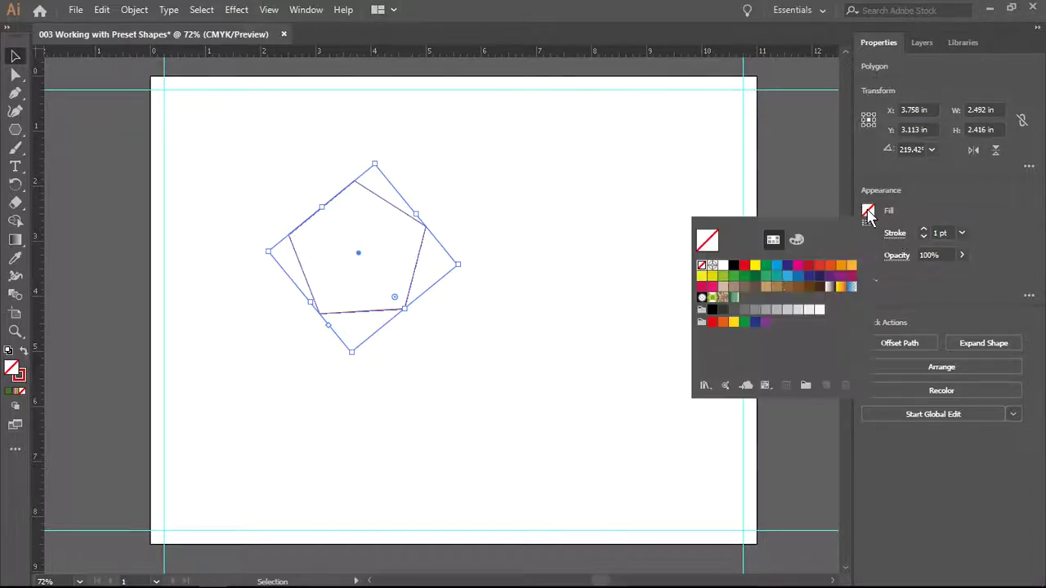
left_click(704, 388)
mouse_move(804, 388)
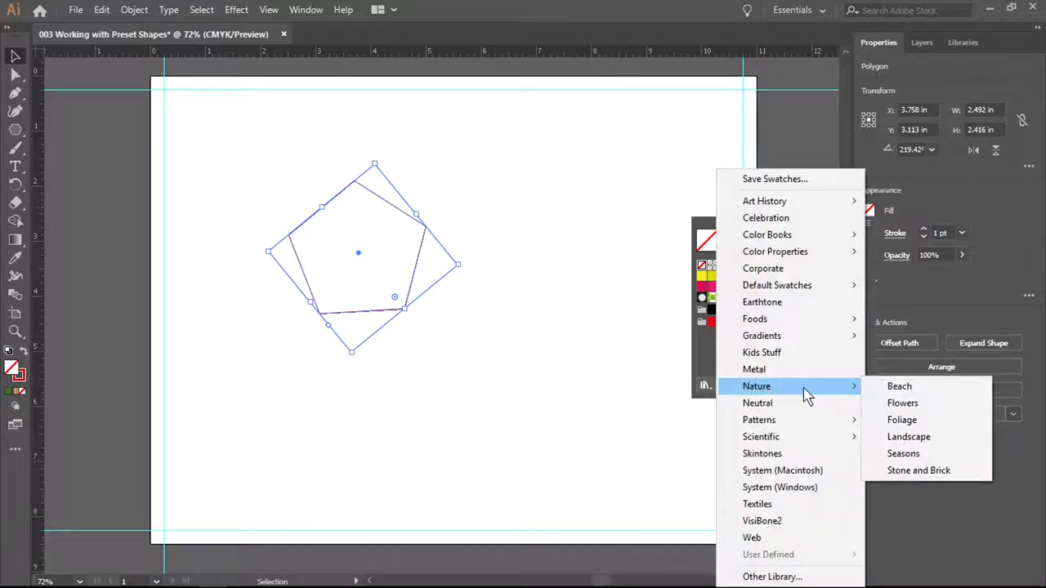
left_click(917, 406)
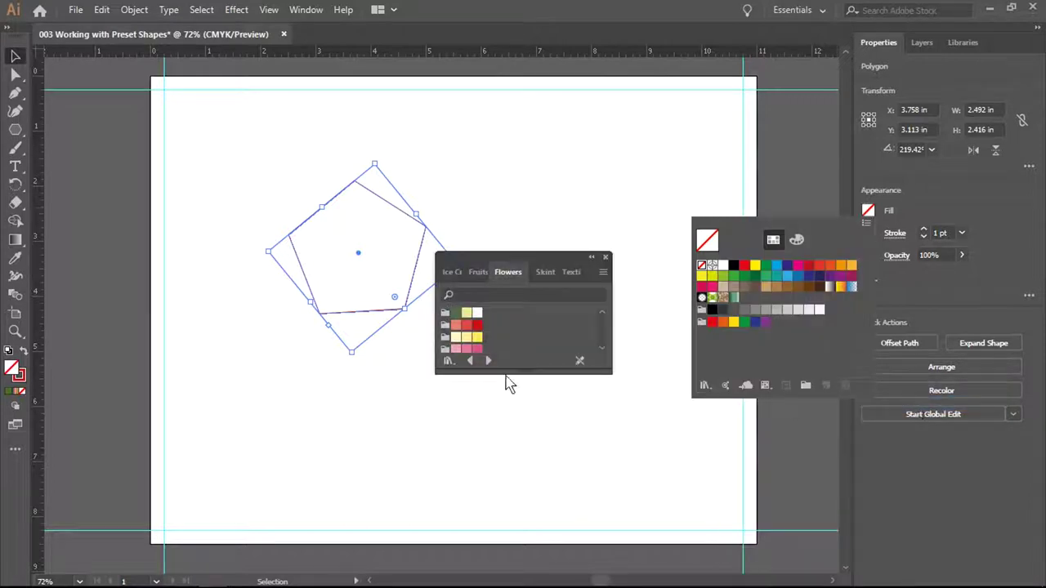
left_click(469, 329)
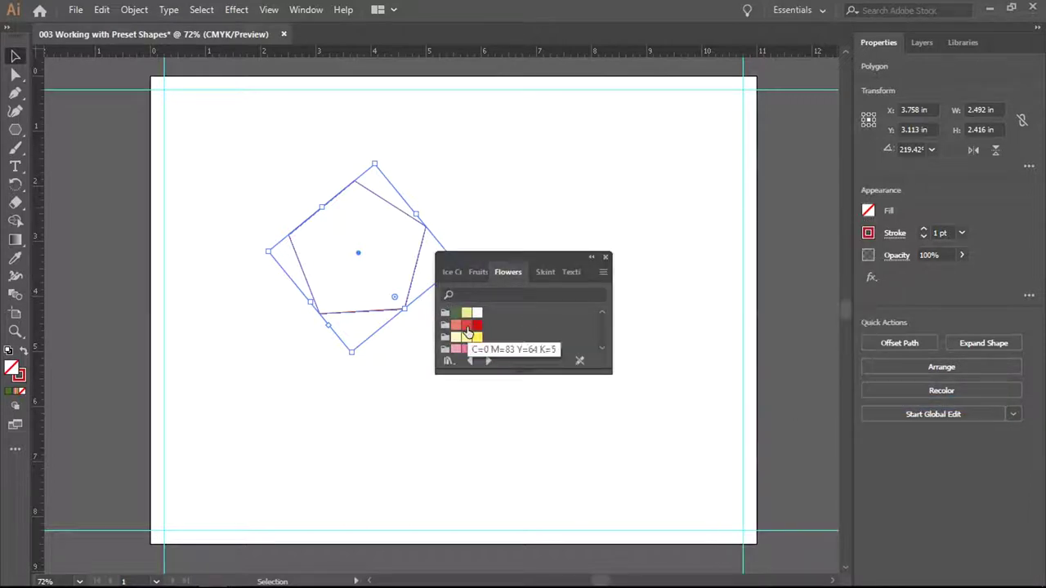
key("x")
left_click(468, 327)
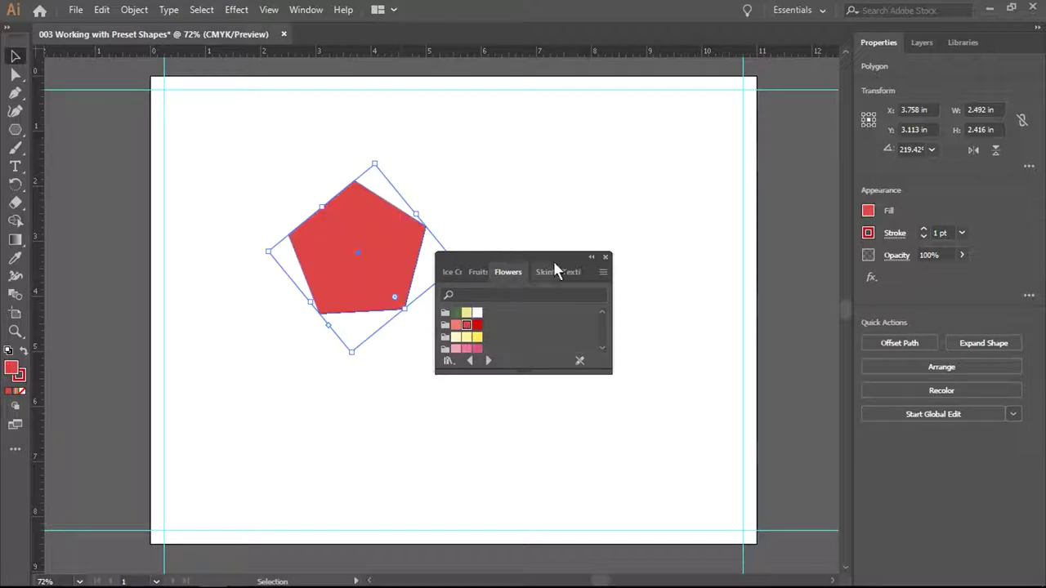
left_click(606, 257)
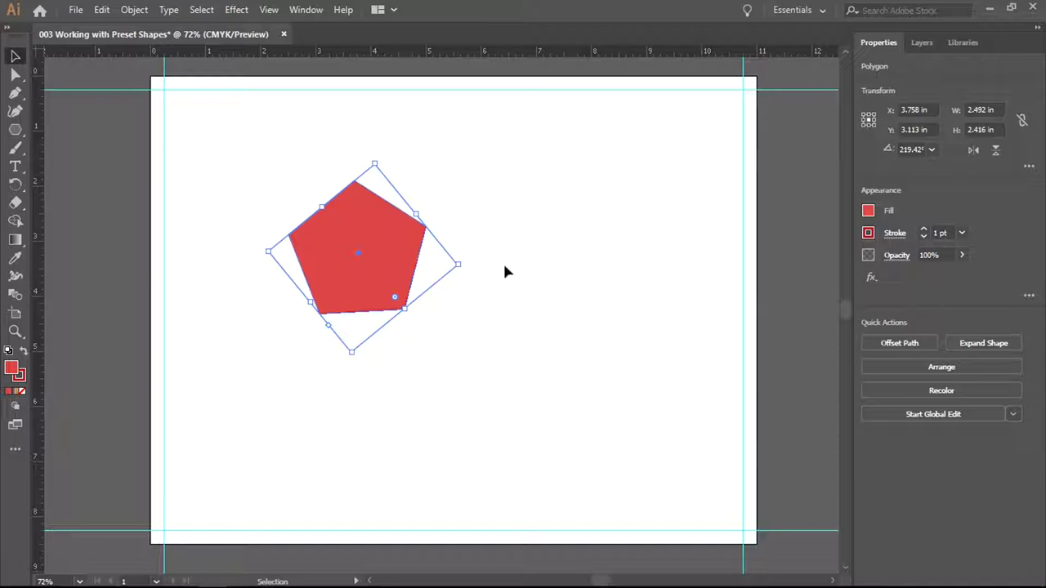
left_click(308, 16)
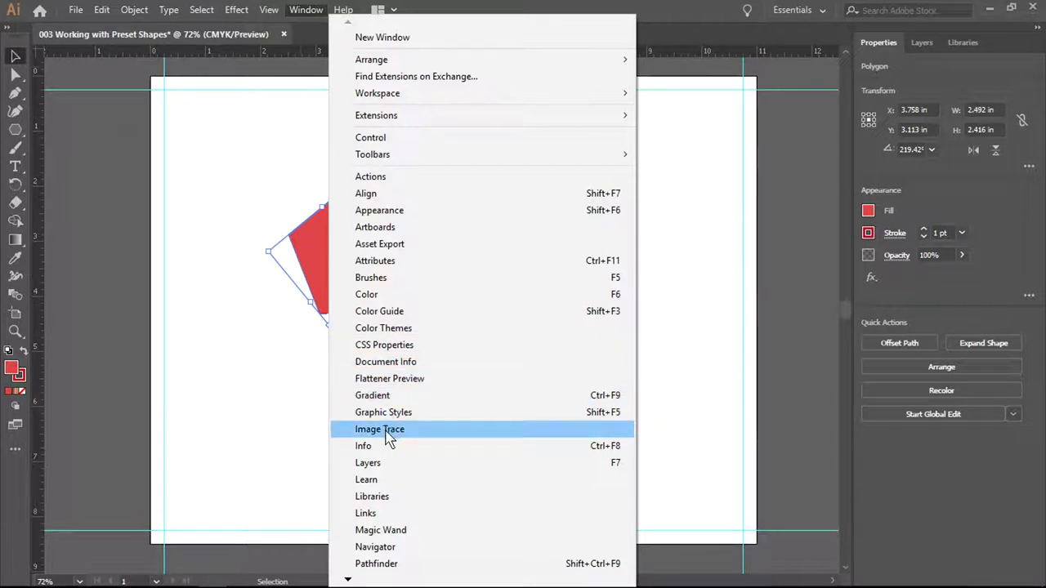
In the Gradient panel, try linear, radial and freeform fills on the pentagon, keeping Linear
left_click(613, 400)
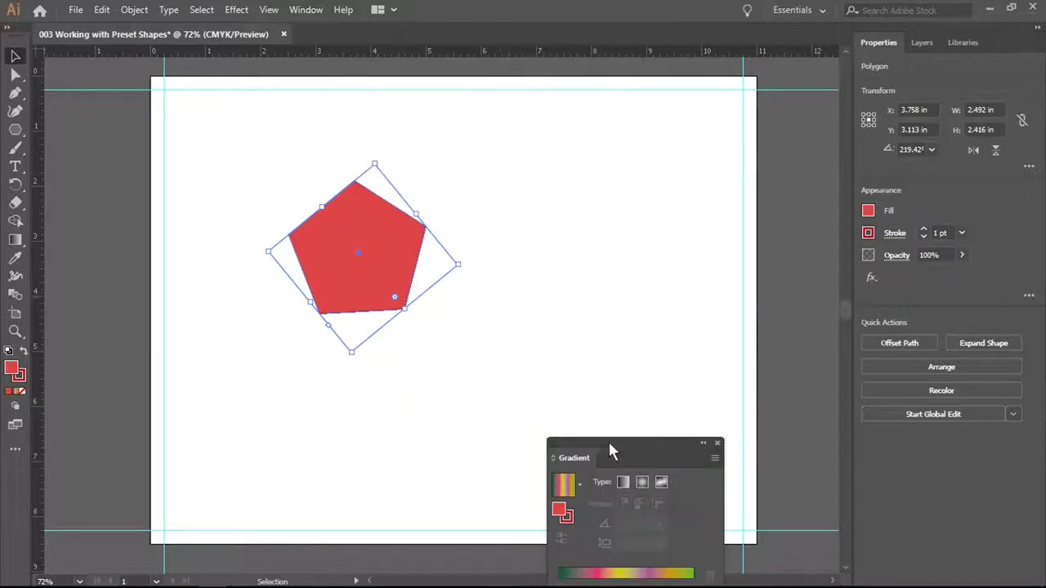
left_click_drag(630, 449, 625, 153)
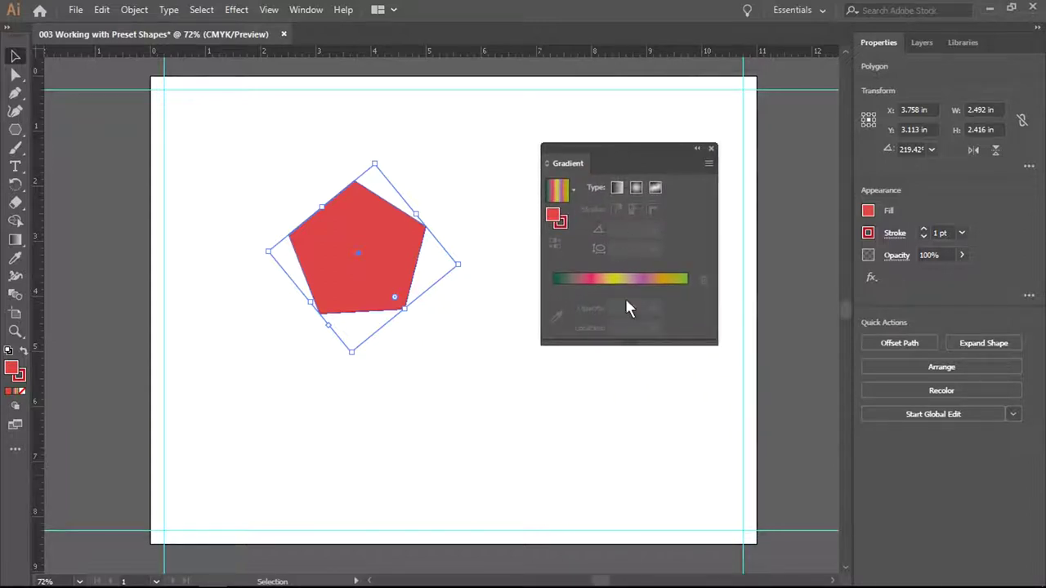
left_click(617, 189)
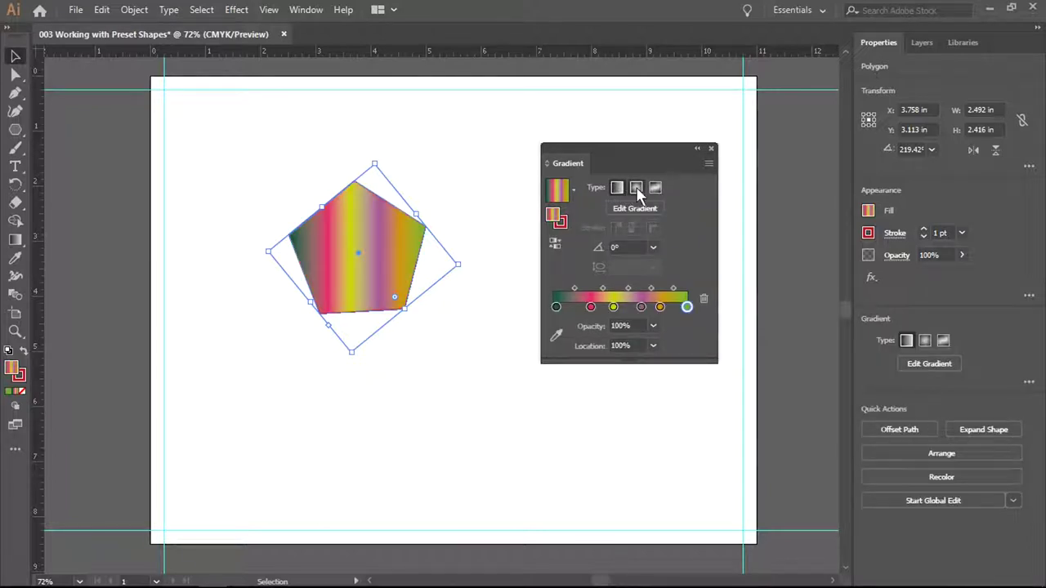
left_click(637, 189)
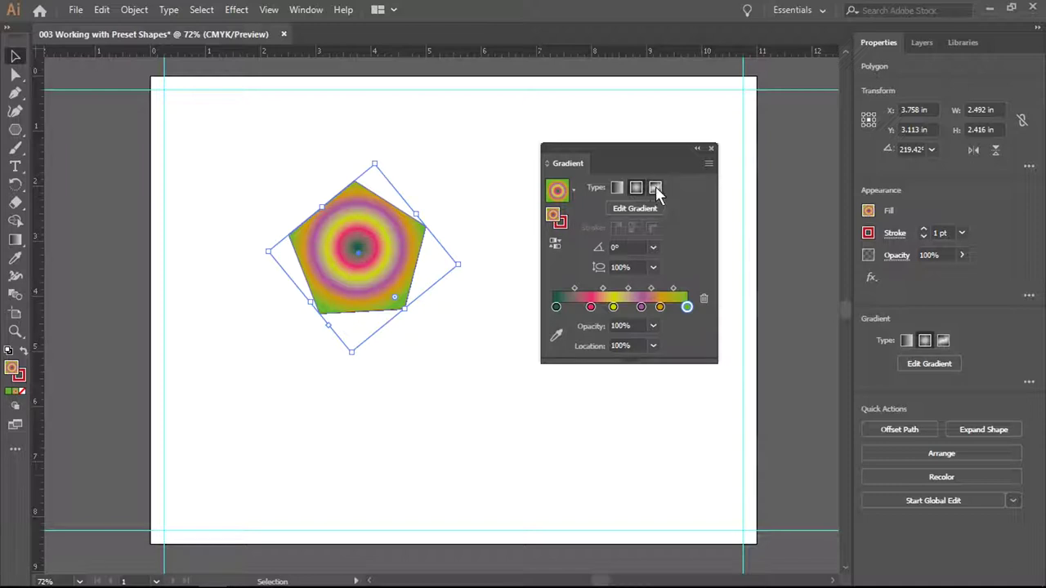
left_click(656, 189)
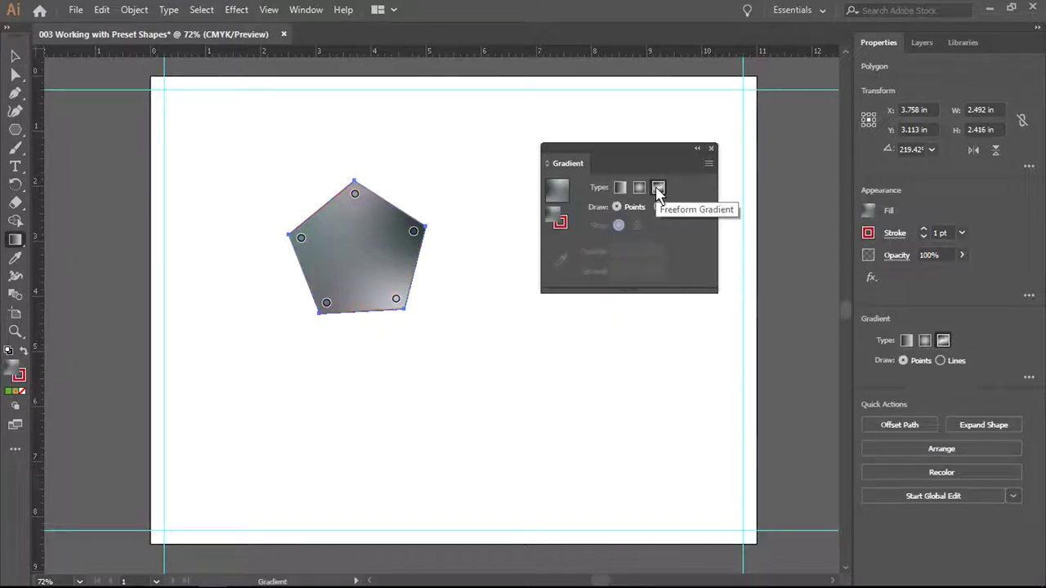
key("v")
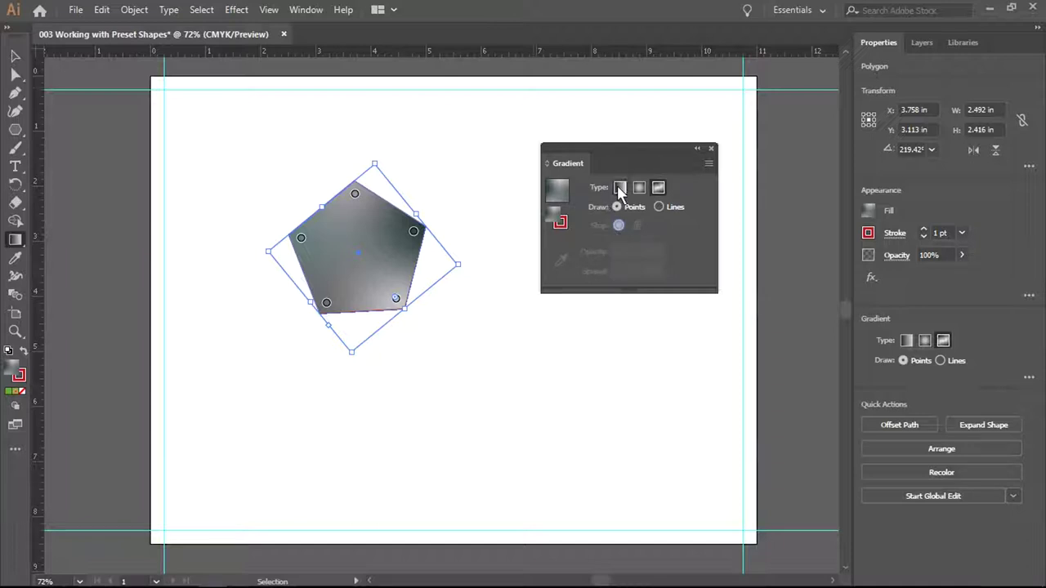
left_click(619, 188)
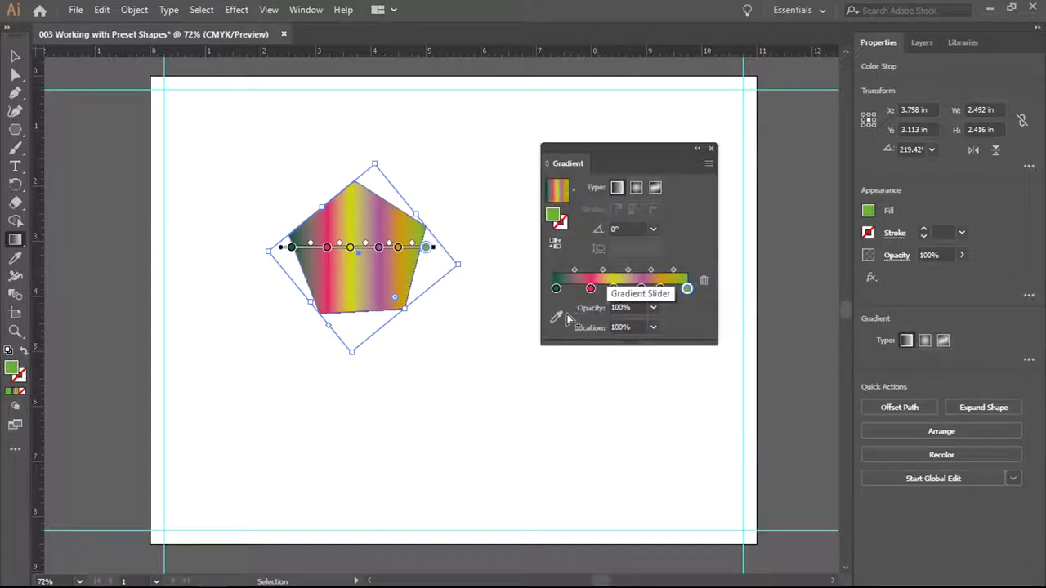
With the Gradient tool, recolour the first gradient stop to bright green 56CE1D
key("g")
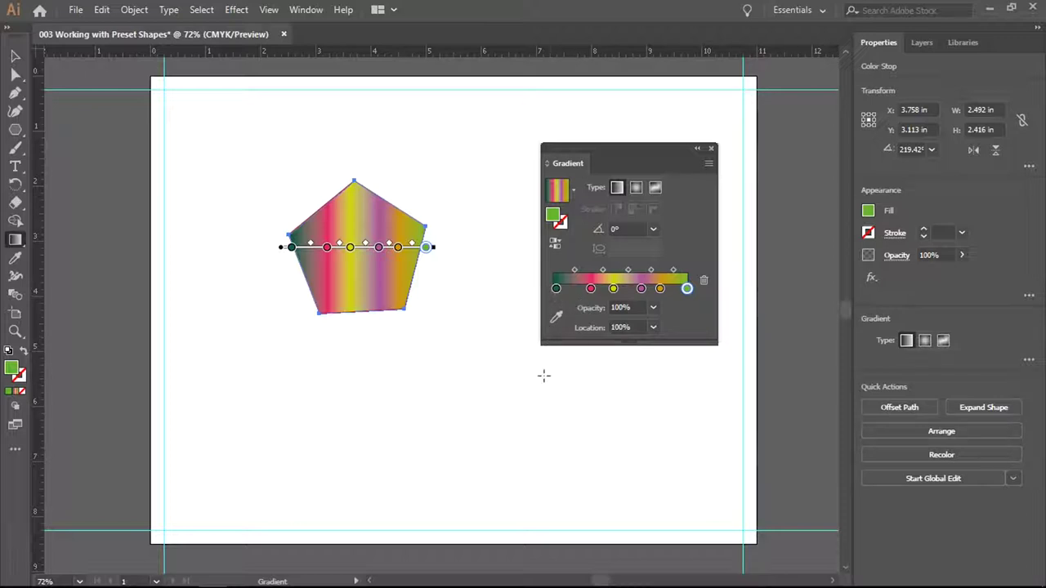
left_click(556, 290)
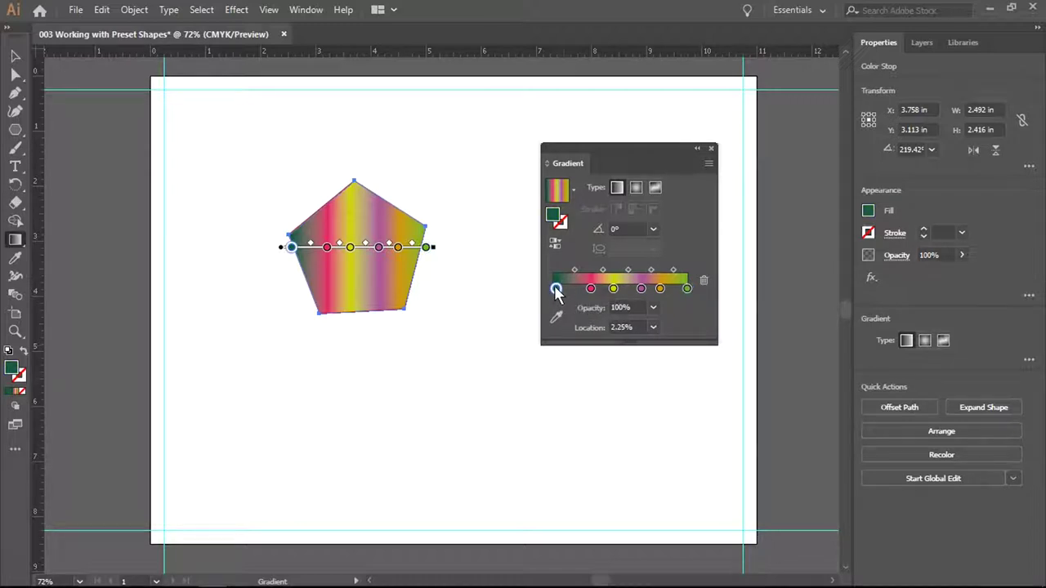
double_click(553, 217)
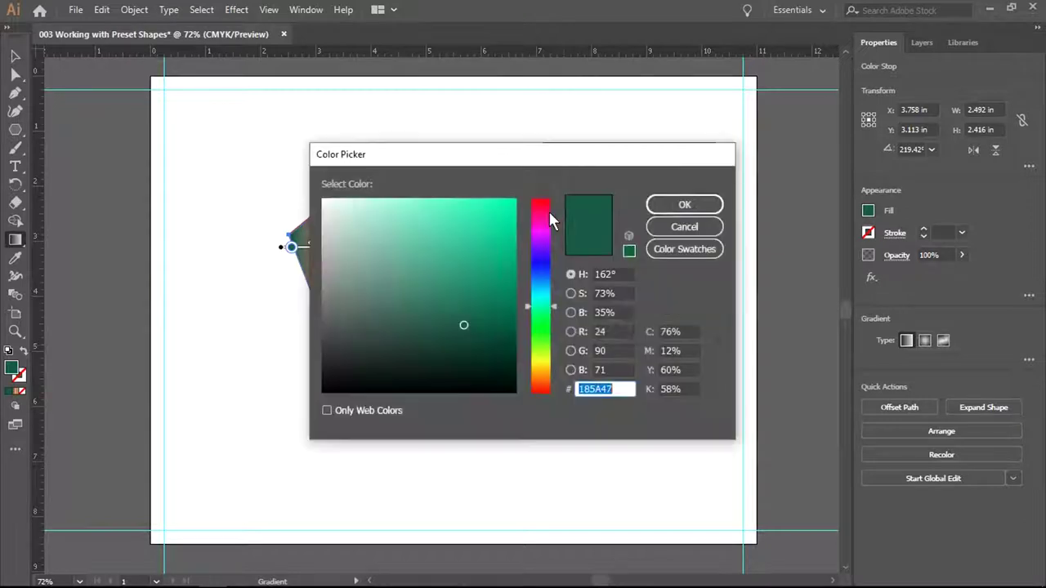
left_click(536, 338)
left_click(488, 235)
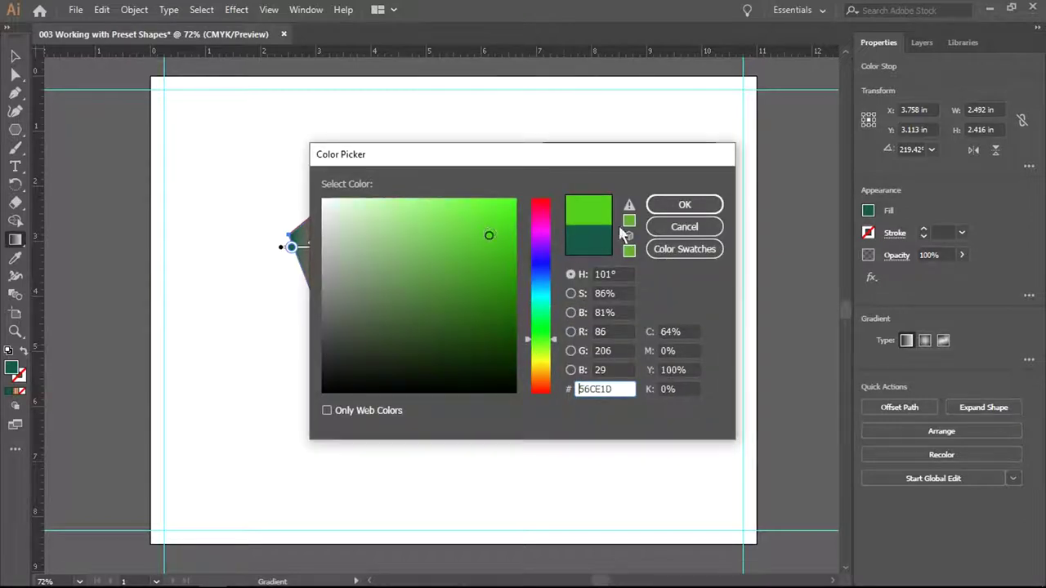
left_click(700, 205)
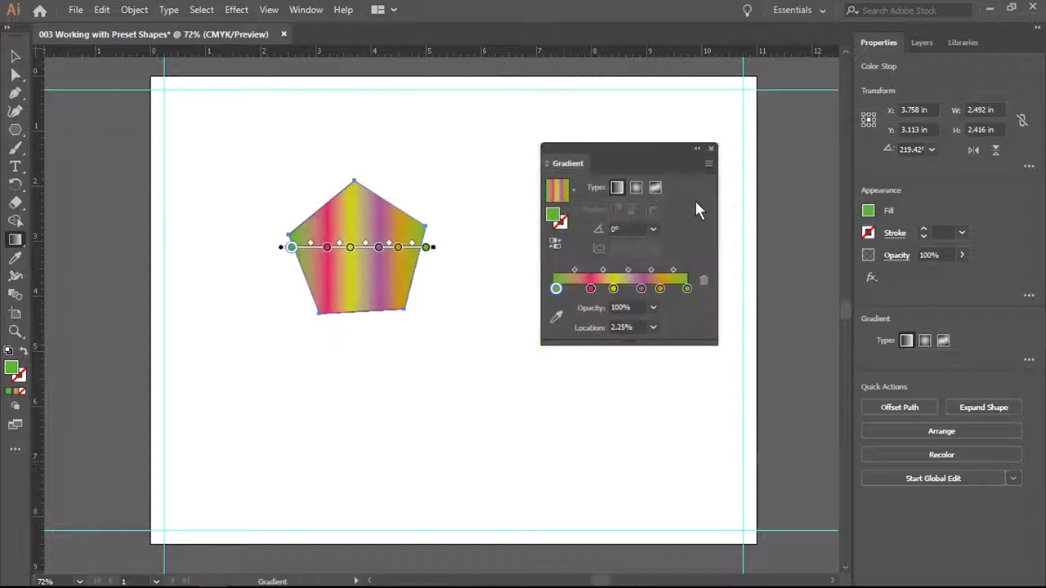
Switch the pink stop's colour options from CMYK sliders to swatches and select the pentagon
double_click(327, 247)
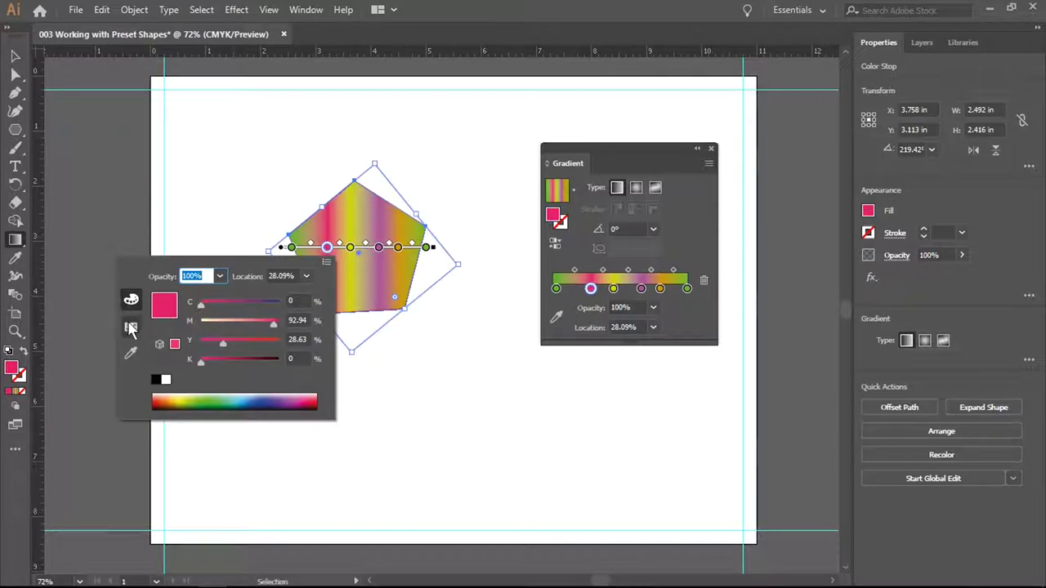
left_click(131, 328)
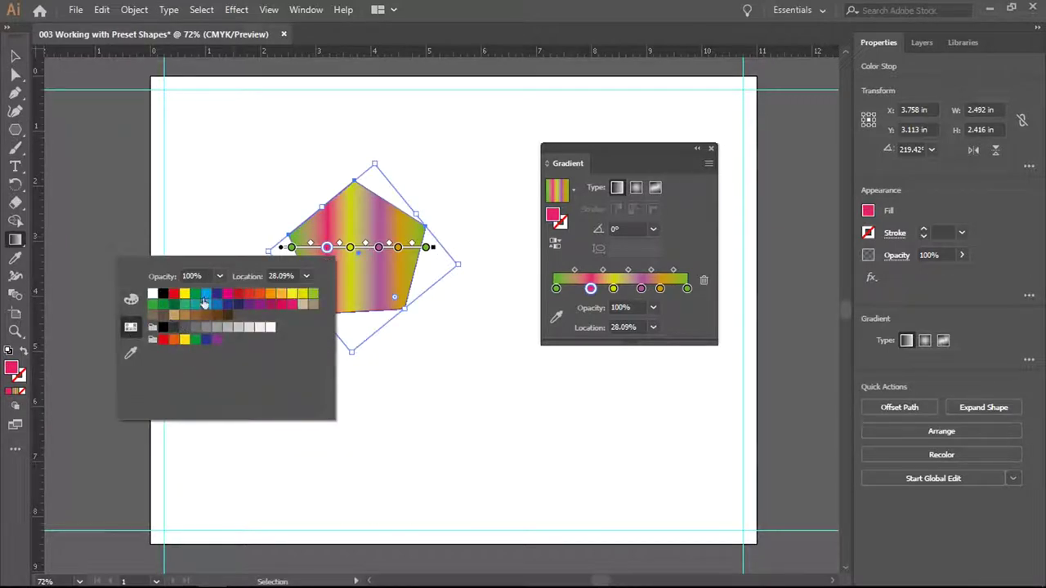
left_click(130, 302)
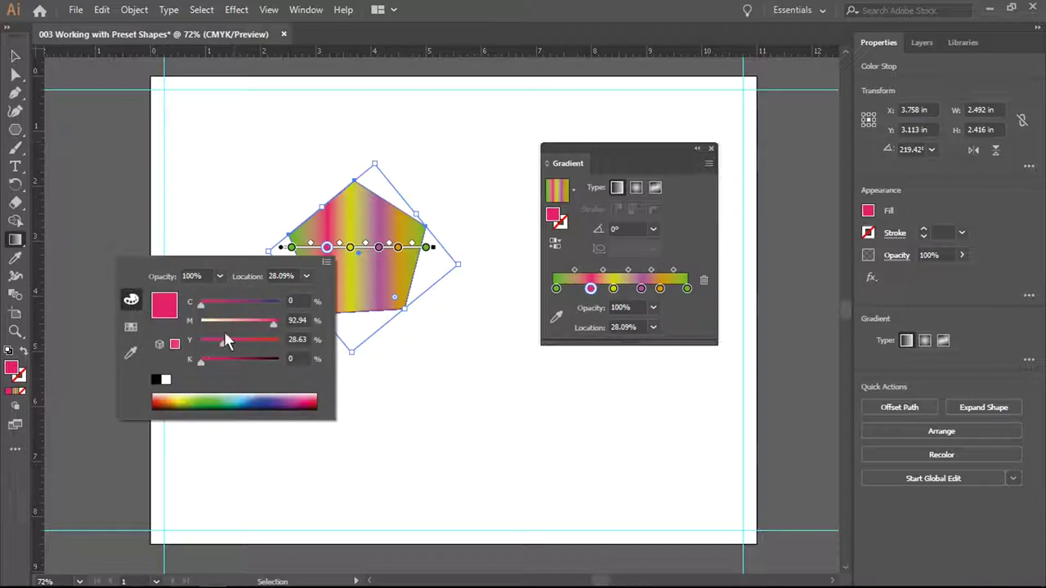
left_click(130, 327)
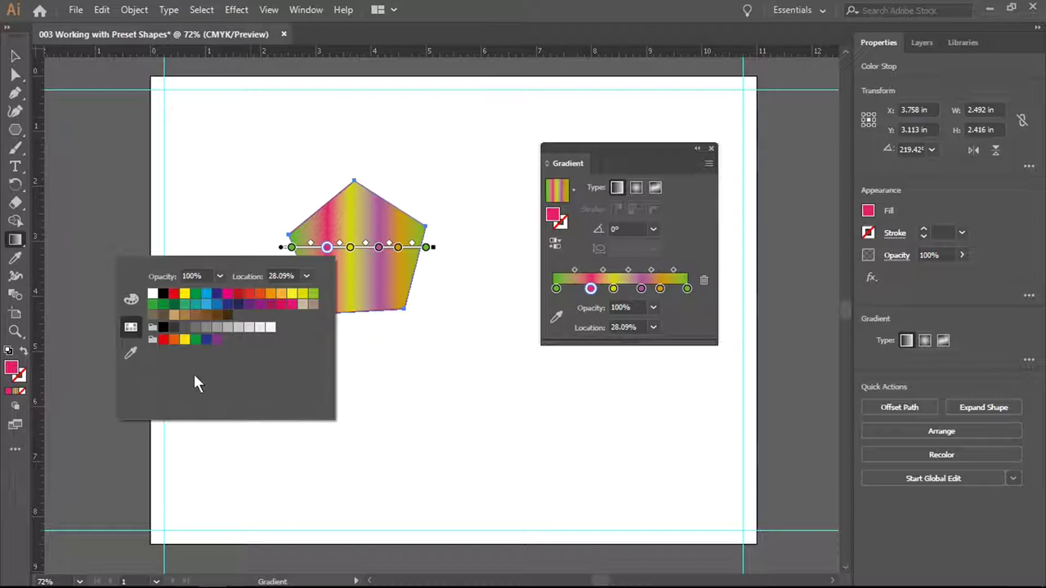
key("ctrl")
After trying cyan, white and black, recolour the pink stop dark blue (C 100, M 88.63, Y 17.65)
key("Escape")
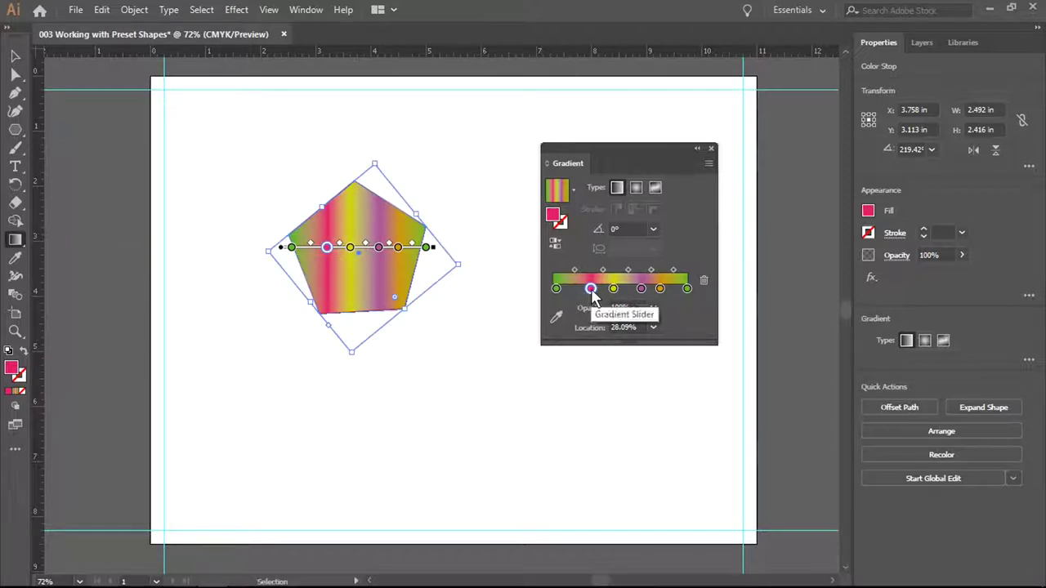
double_click(591, 290)
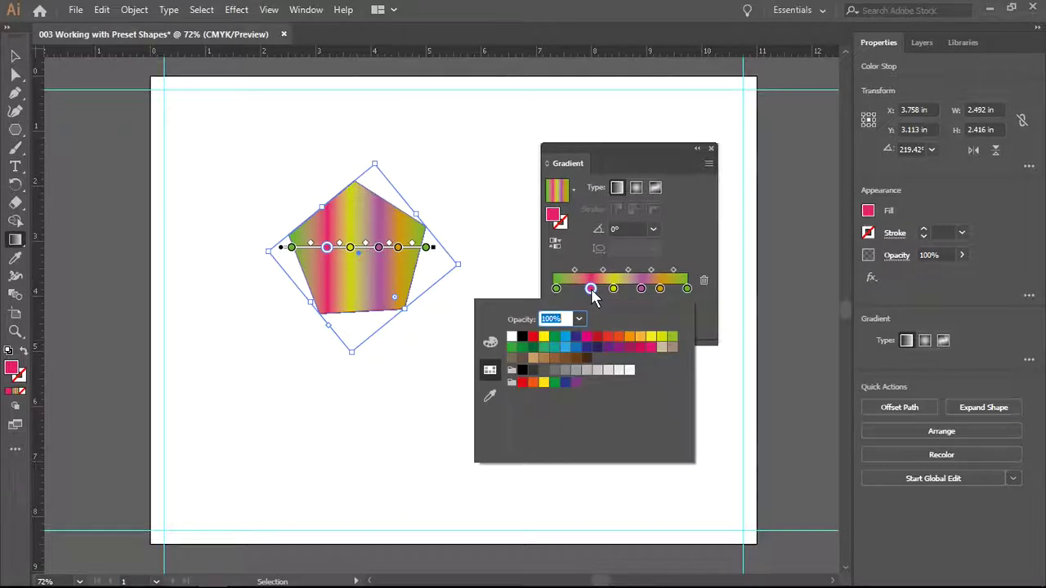
key("Escape")
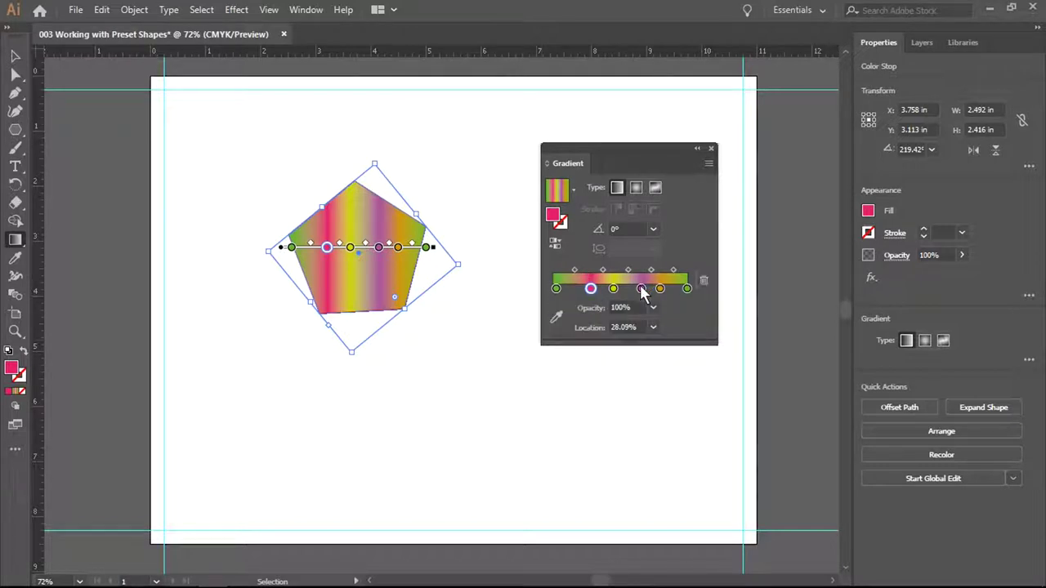
double_click(591, 291)
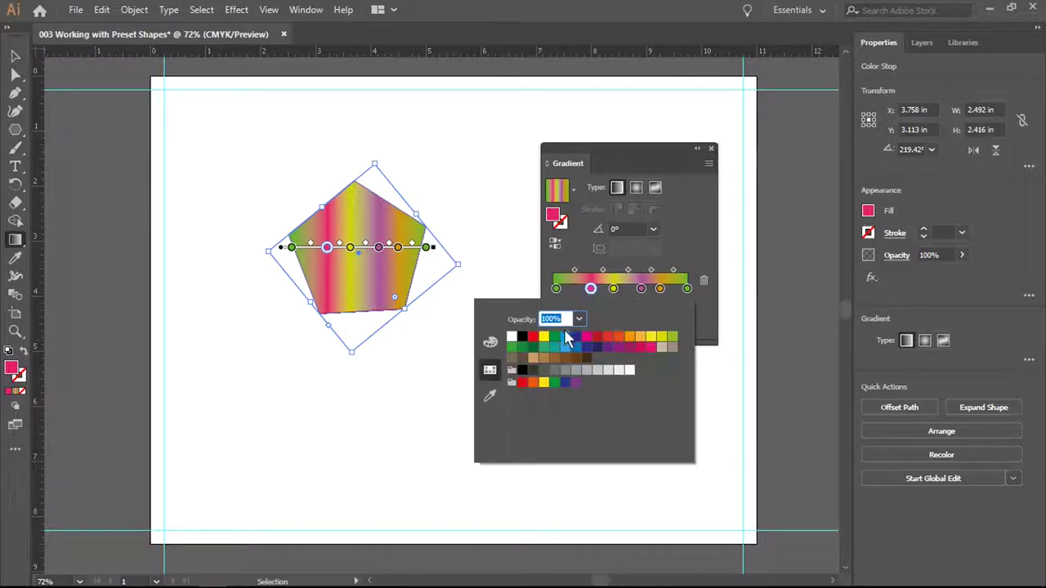
left_click(490, 342)
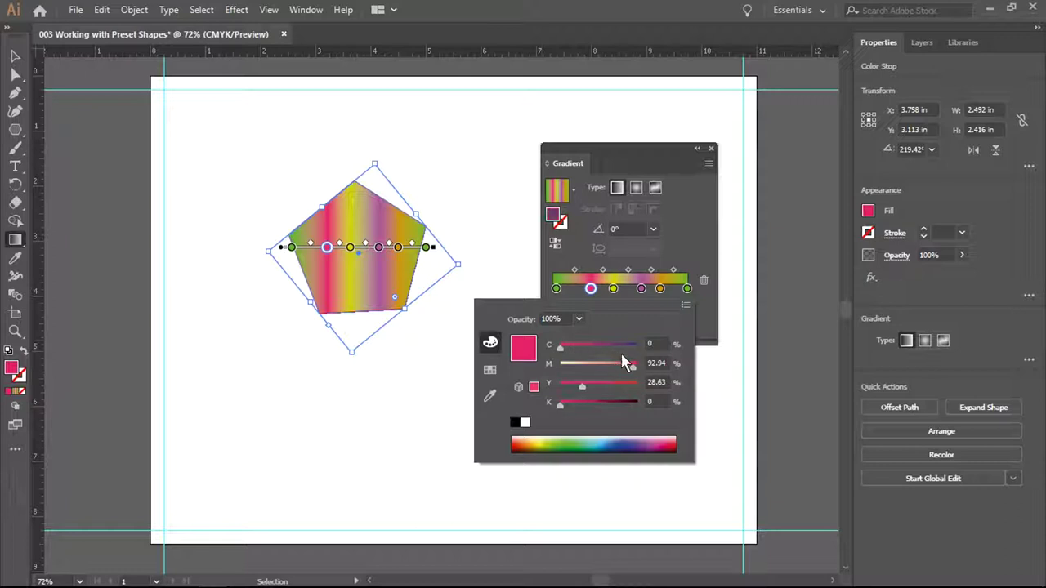
left_click_drag(559, 347, 623, 346)
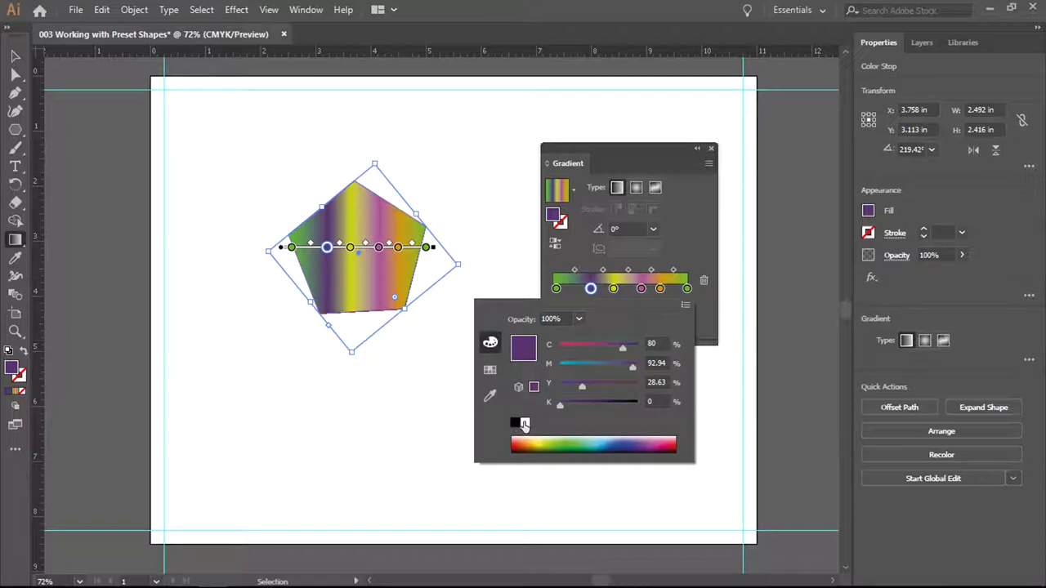
left_click(524, 423)
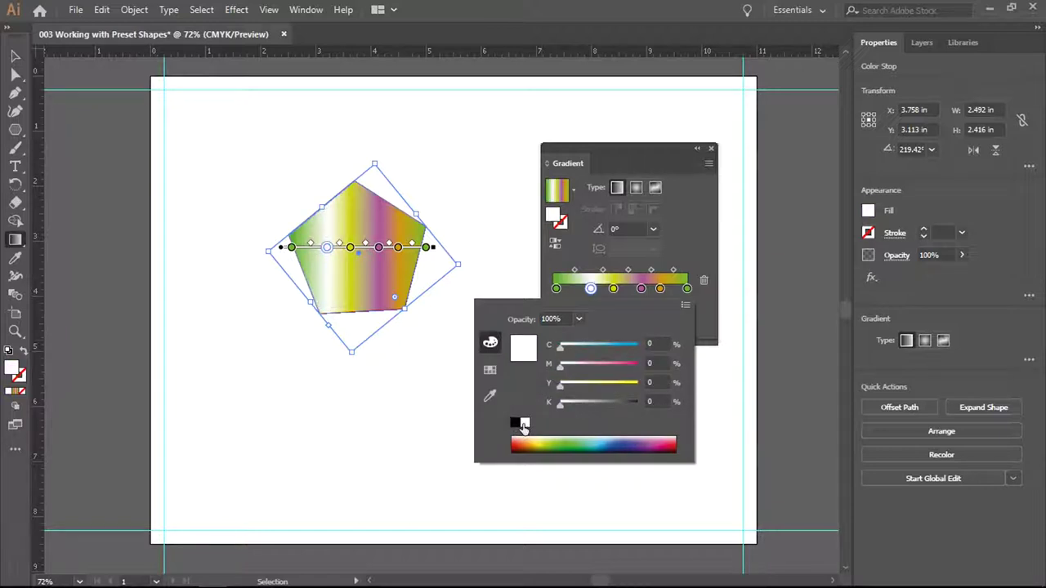
left_click(515, 424)
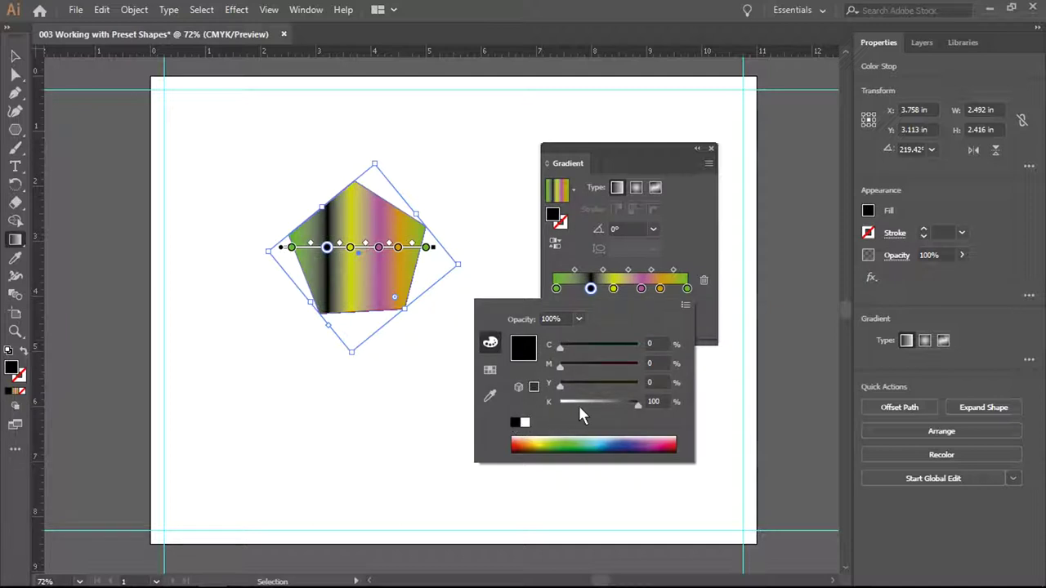
left_click(525, 424)
left_click(618, 446)
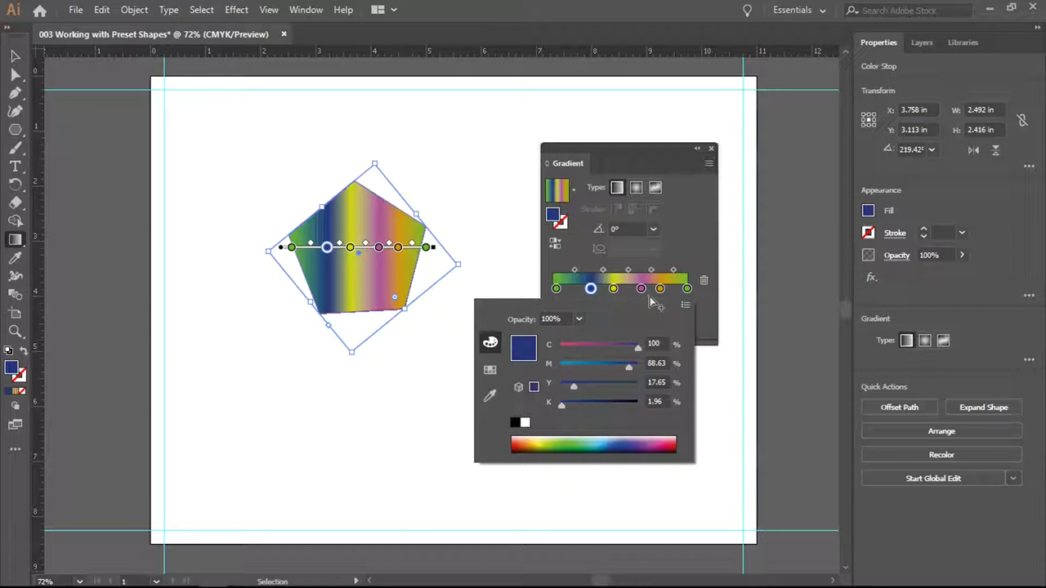
key("Escape")
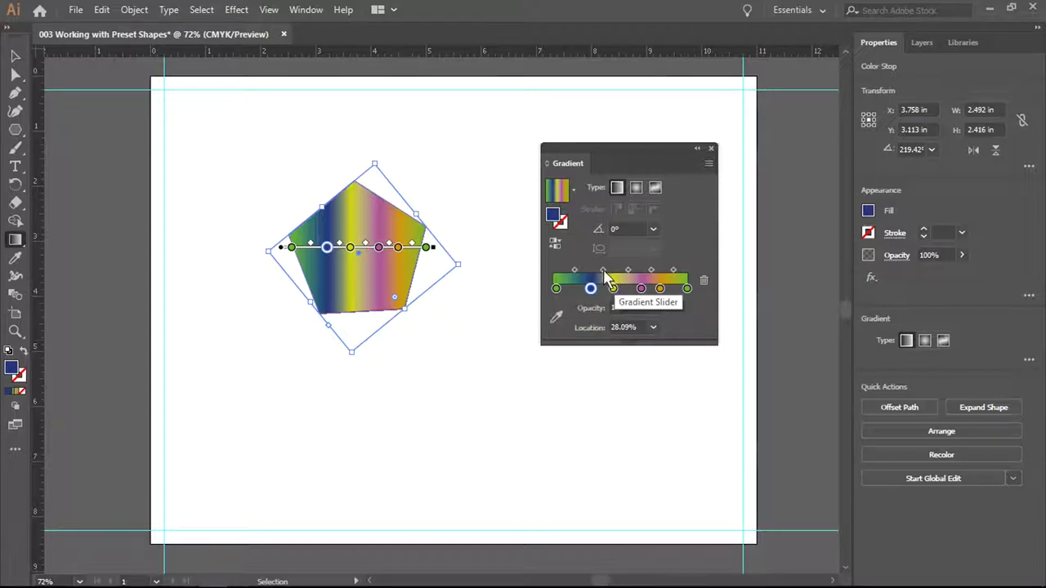
Shift two gradient midpoints right, one to 77.62%, and pick orange EA810F for the pentagon's fill
left_click_drag(604, 269, 613, 276)
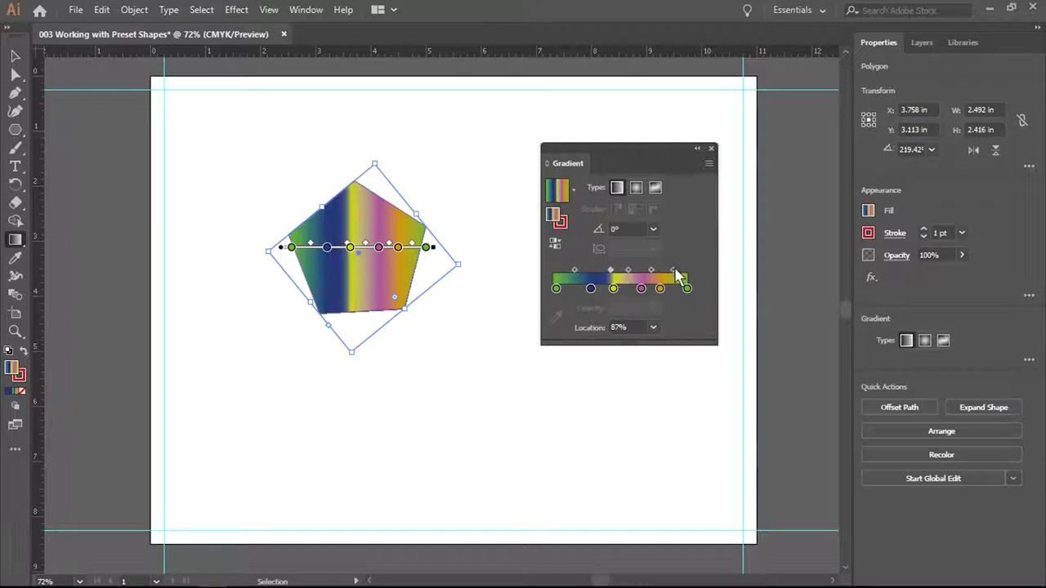
left_click_drag(679, 271, 684, 271)
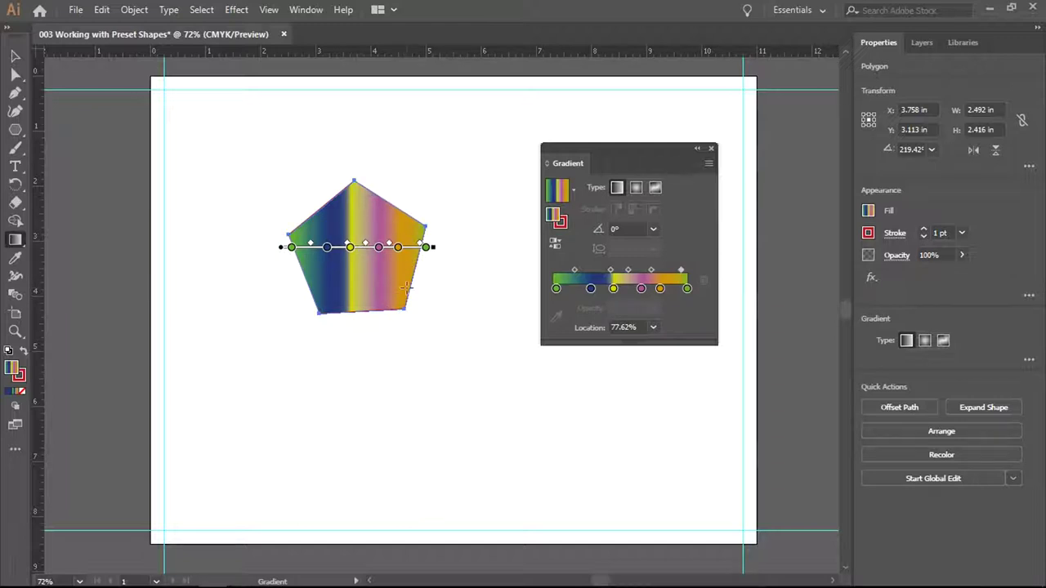
double_click(553, 217)
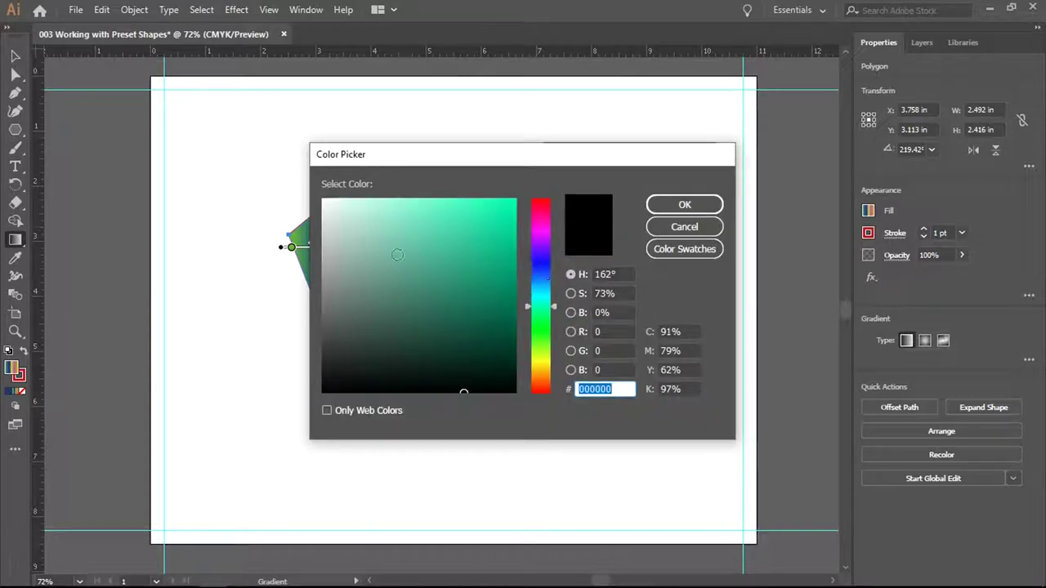
left_click(545, 389)
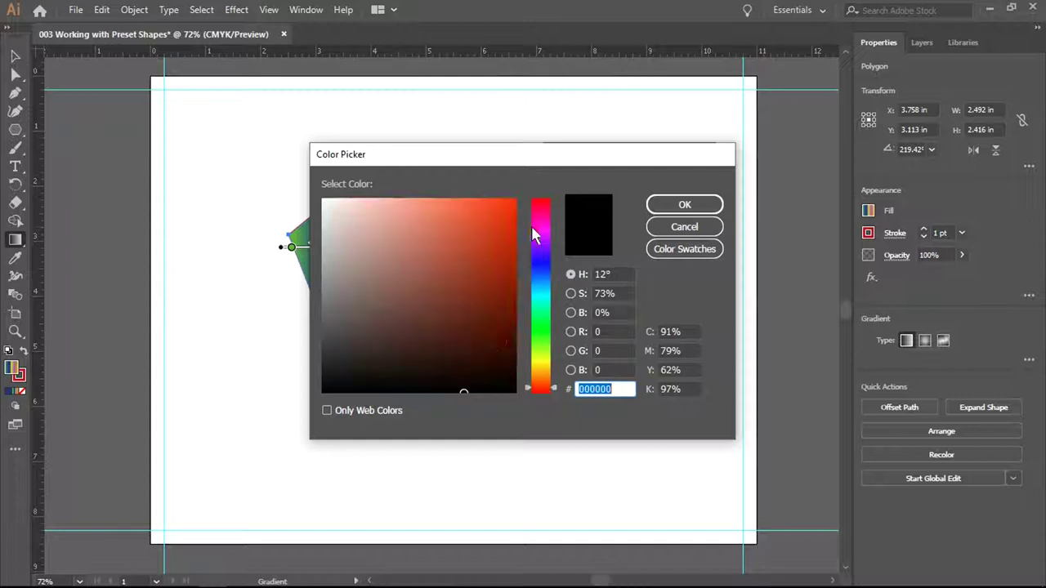
left_click_drag(553, 389, 554, 379)
left_click(509, 213)
Reapply the multicolour gradient and turn the yellow 44.94% stop orange by setting magenta to 55%
left_click(685, 204)
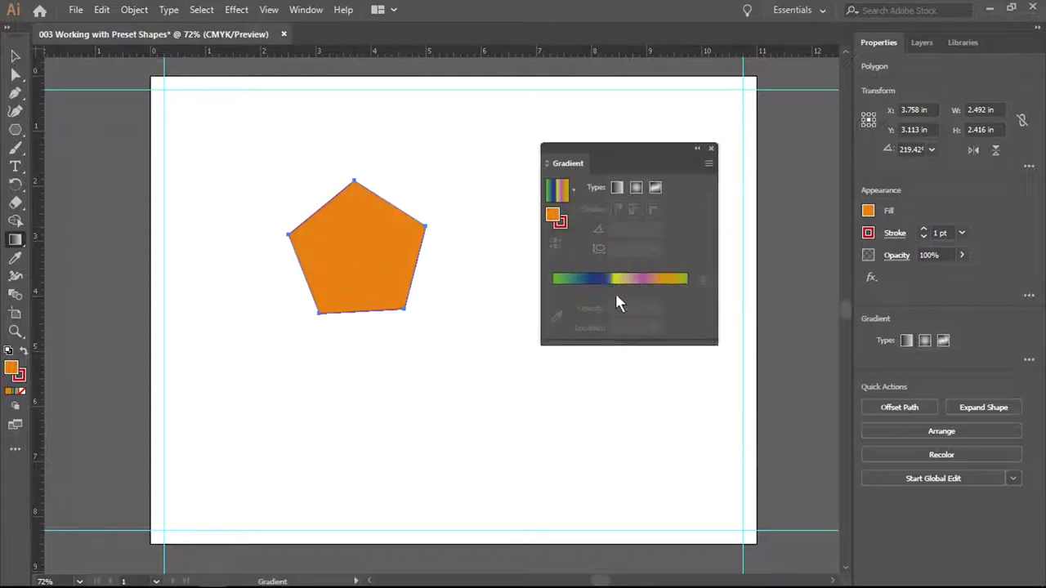
left_click(579, 278)
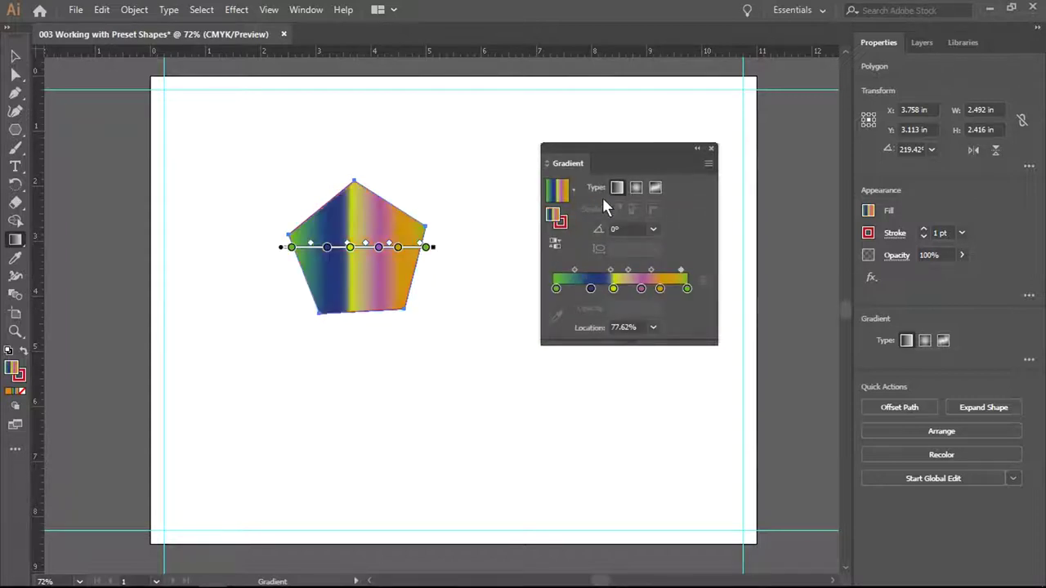
left_click(613, 289)
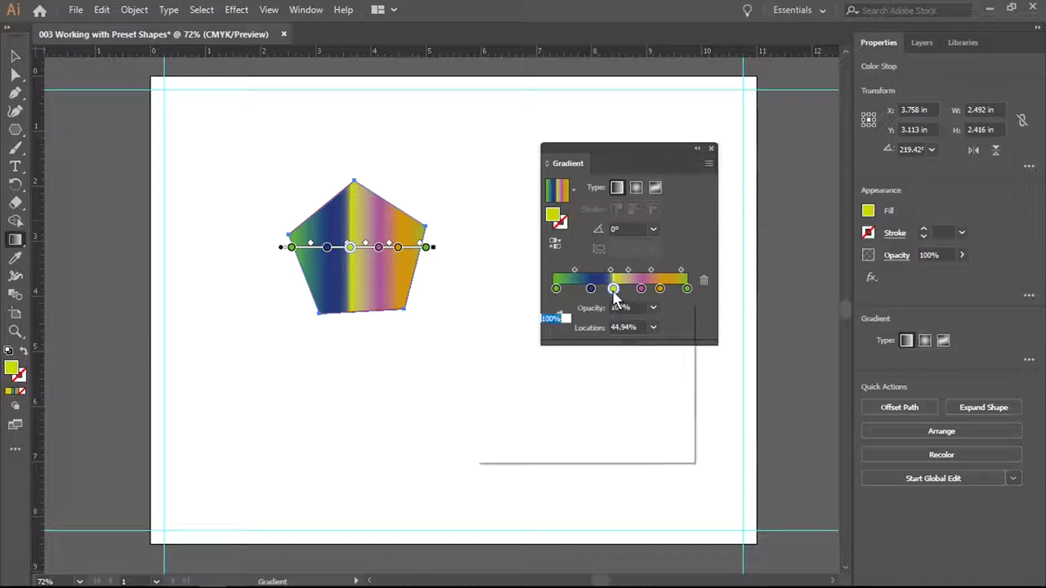
double_click(613, 289)
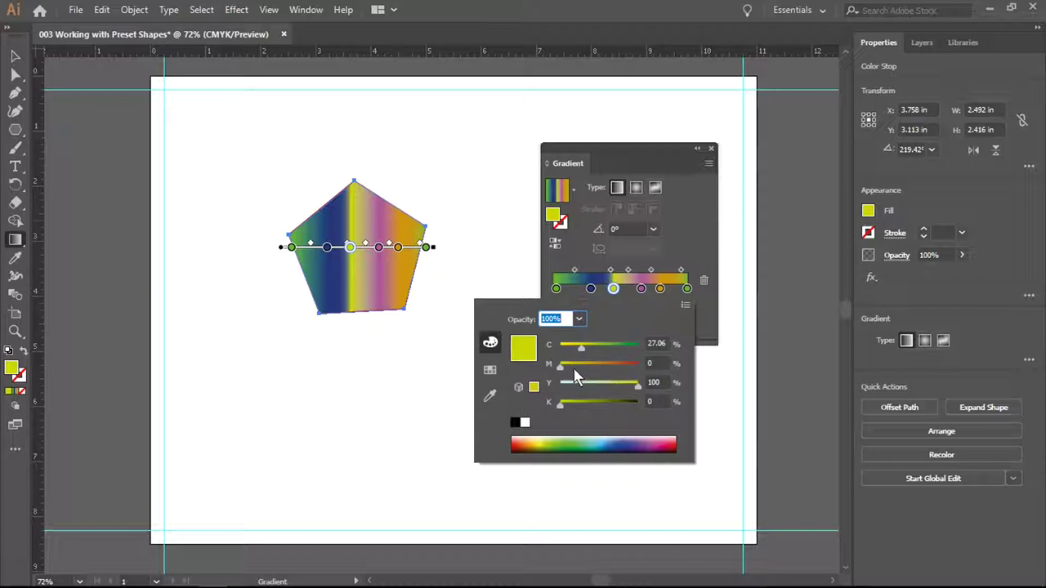
left_click(601, 367)
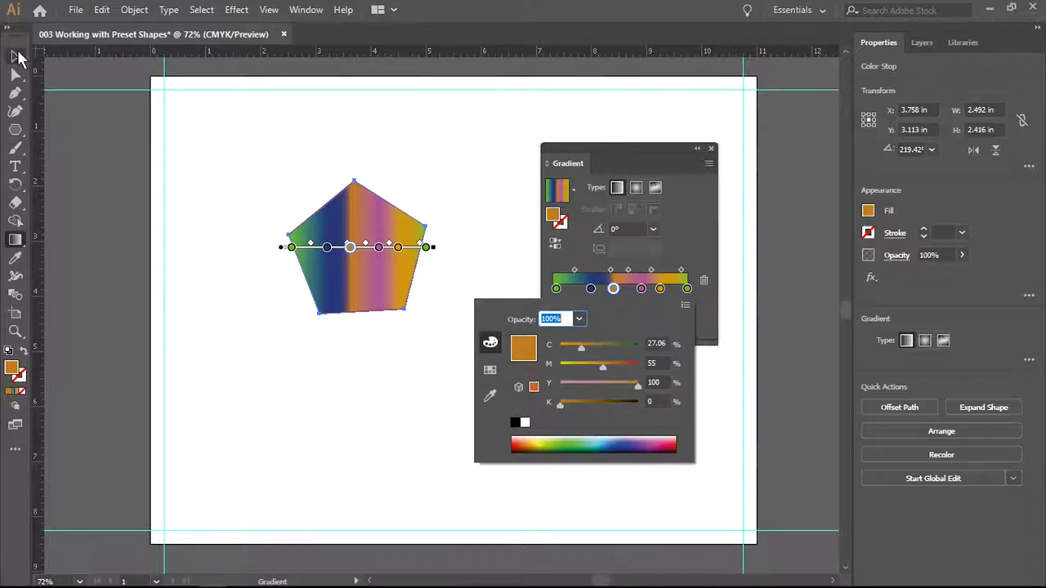
key("Escape")
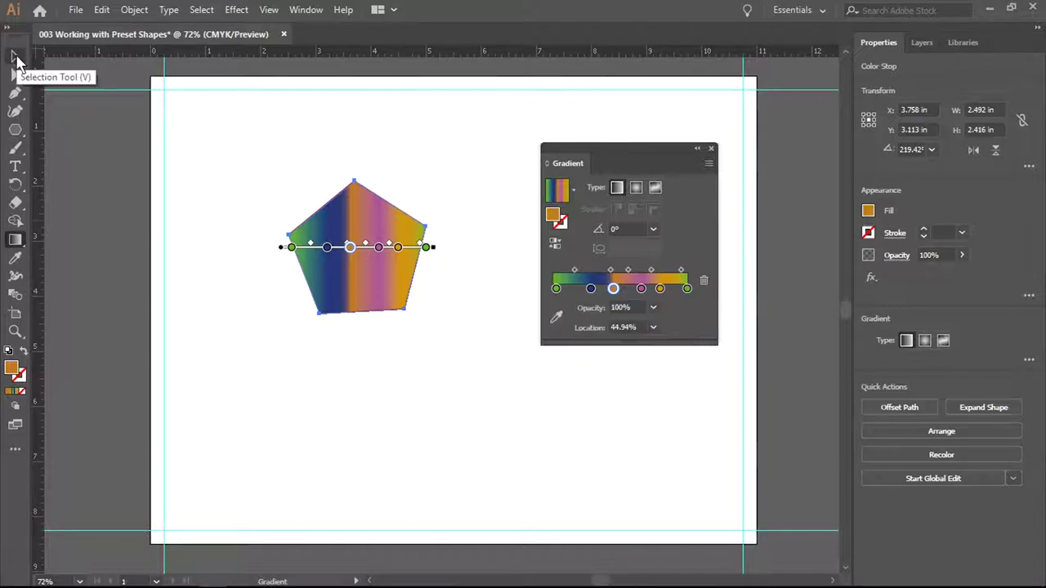
Close the gradient settings and move the pentagon to the artboard's top-left at X 1.396 in, Y 1.627 in
left_click(712, 149)
key("ctrl+z")
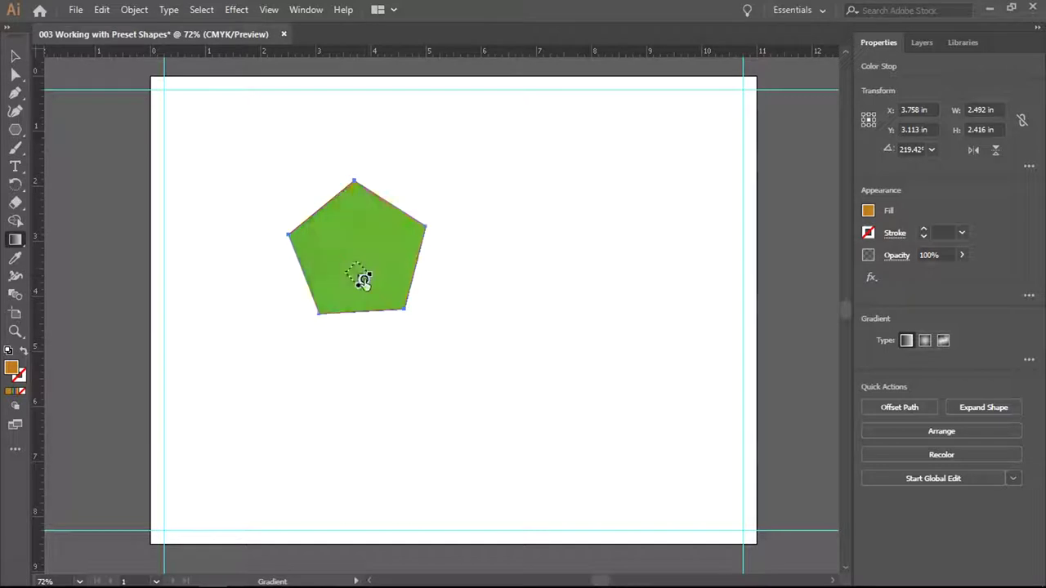
key("ctrl+shift+z")
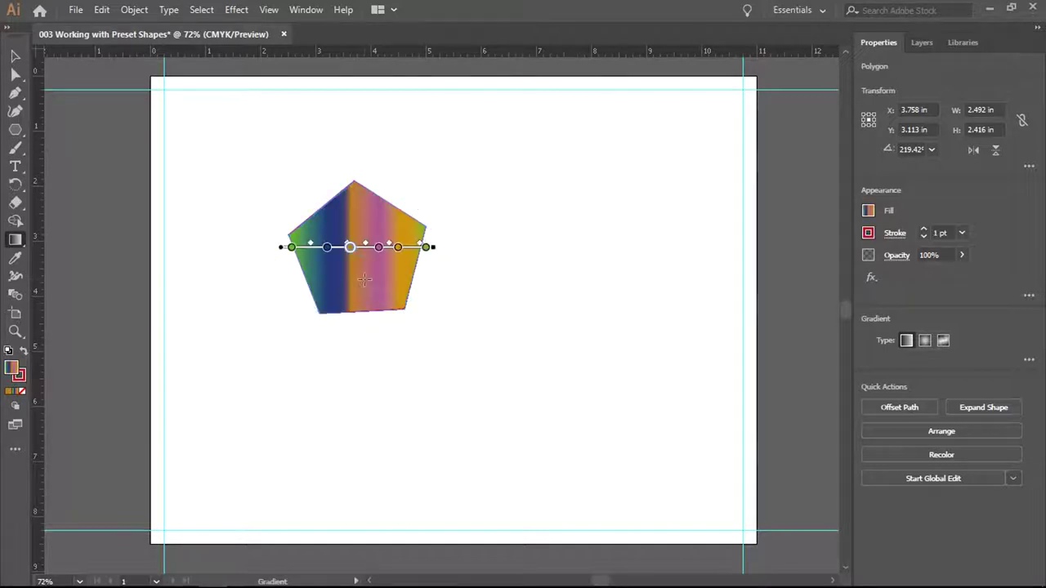
left_click(15, 55)
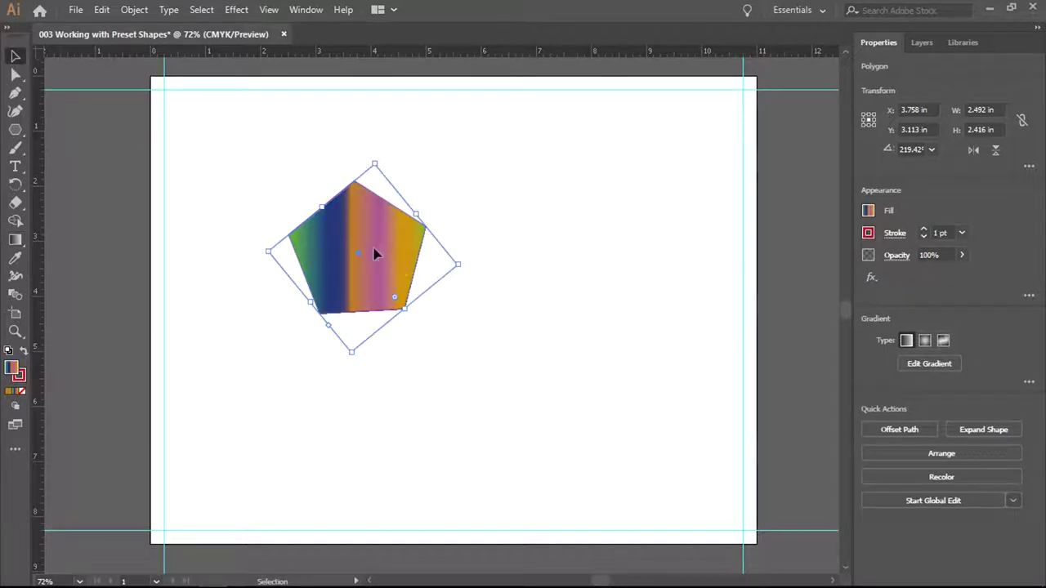
left_click_drag(375, 257, 245, 170)
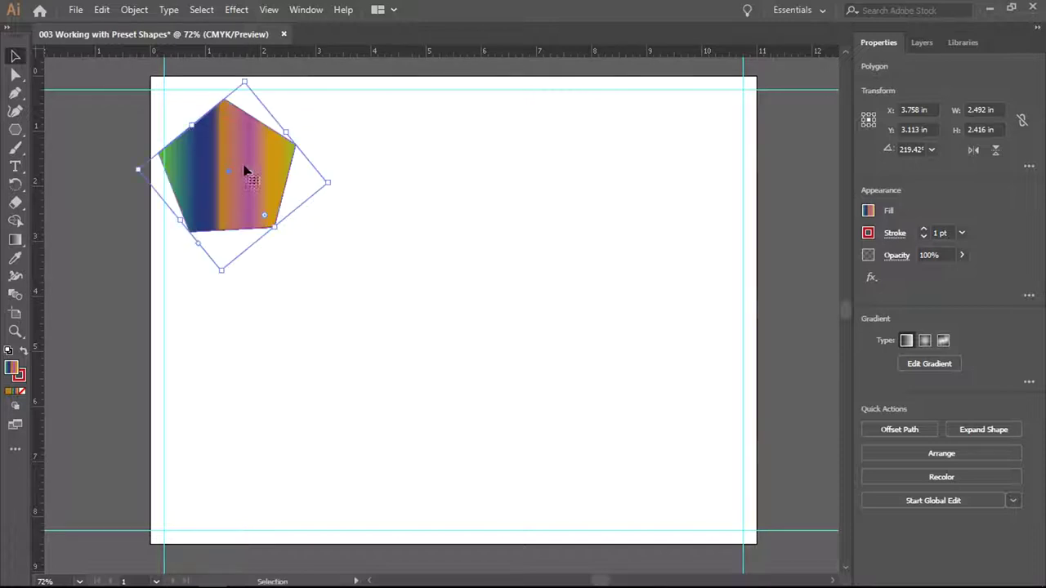
left_click(466, 222)
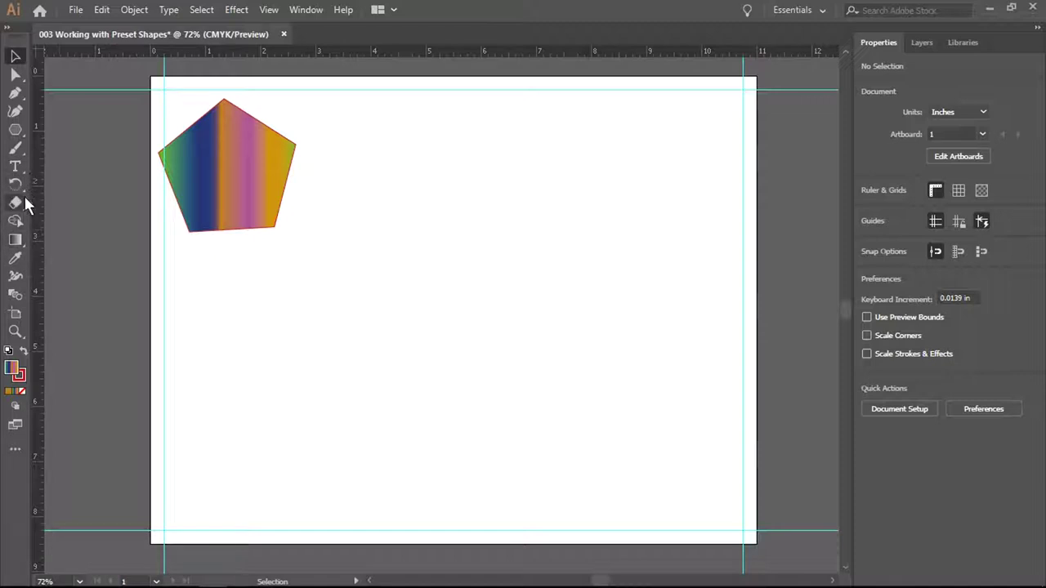
Draw a large five-point gradient star overlapping the pentagon
left_click(20, 136, "alt")
left_click_drag(18, 132, 66, 184)
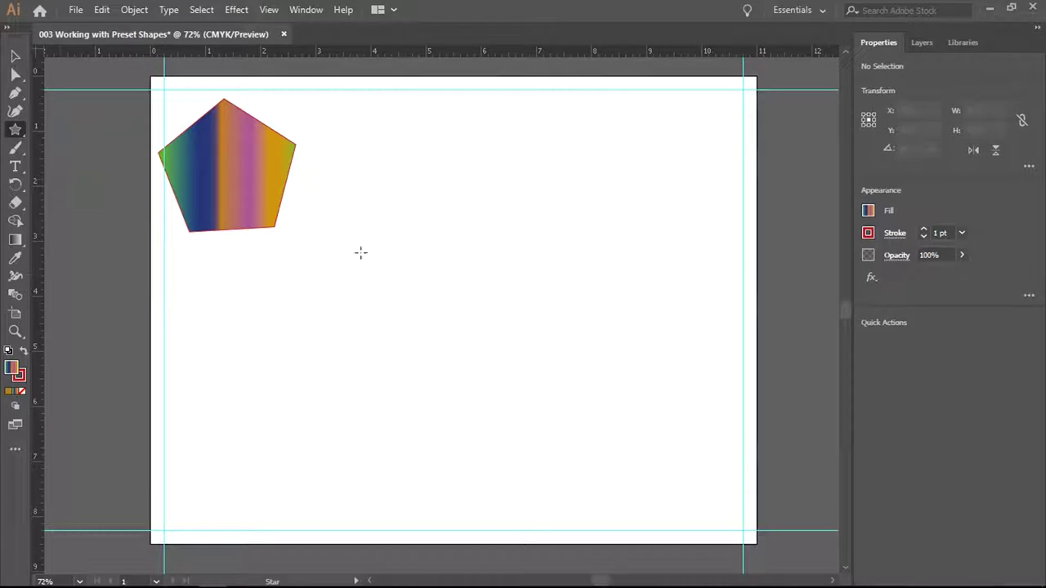
left_click_drag(365, 223, 486, 300)
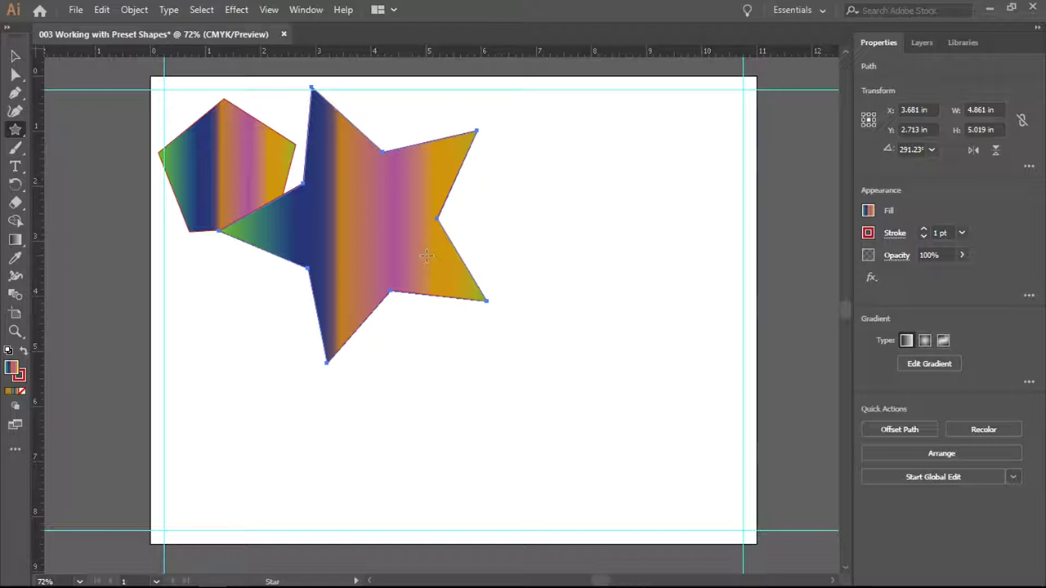
Select the star and put it in isolation mode for editing on its own
left_click(16, 55)
left_click(311, 233)
double_click(381, 254)
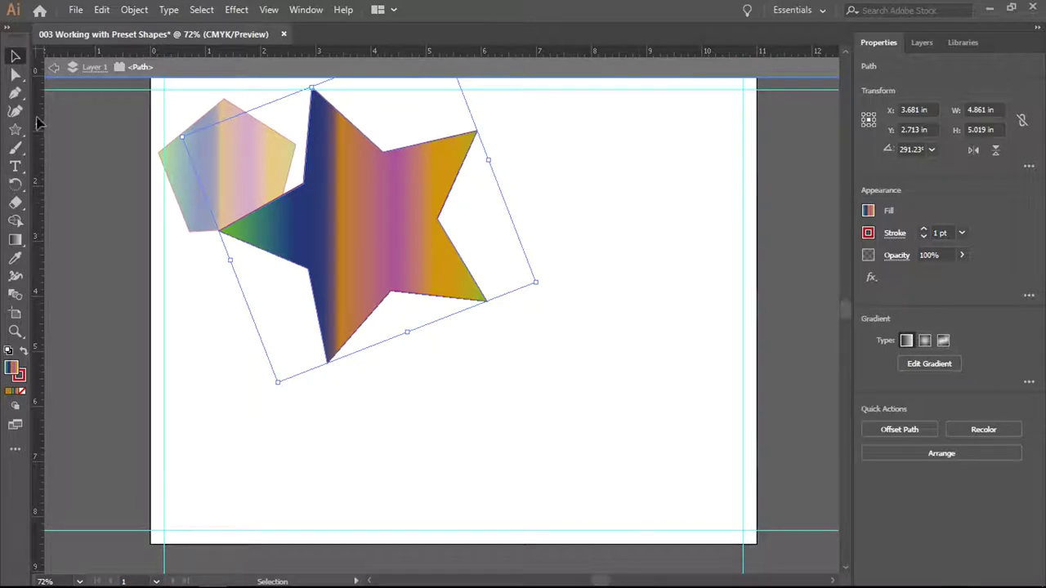
Move the star down and right, and pull a lower inner anchor slightly upward
left_click(15, 74)
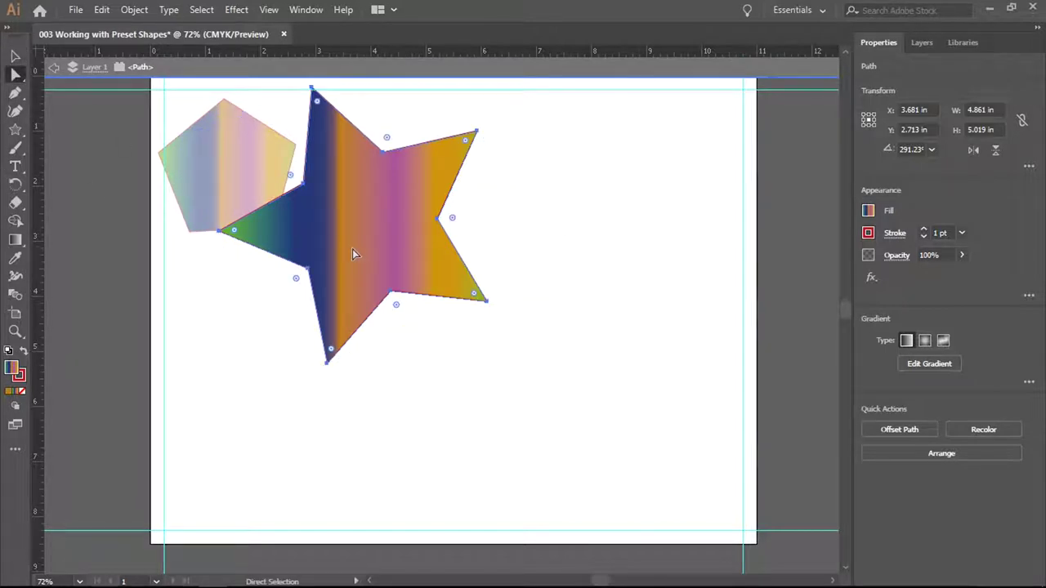
left_click_drag(305, 187, 367, 250)
left_click(337, 214)
left_click_drag(424, 325, 425, 319)
left_click(424, 319)
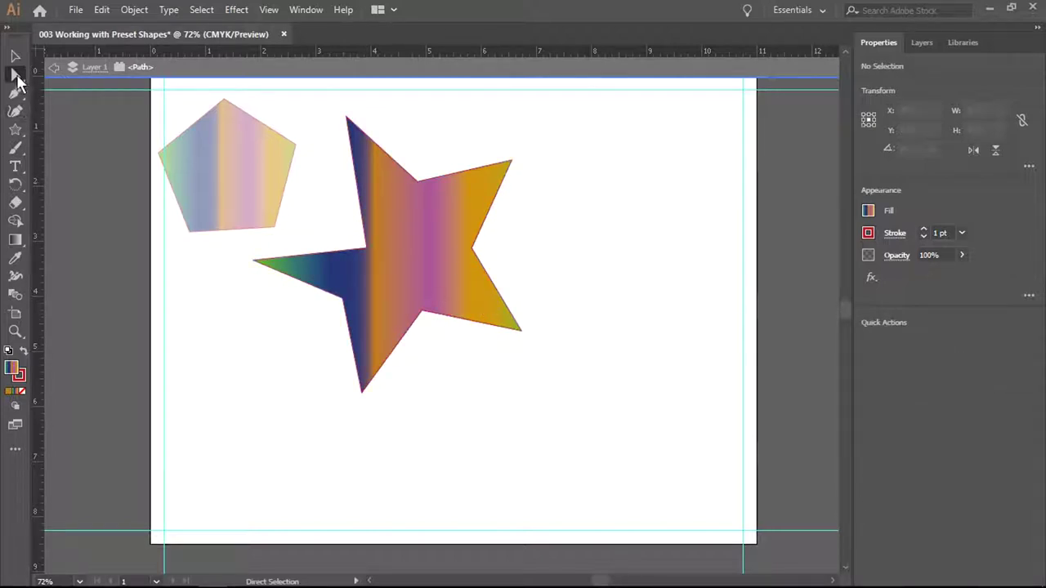
Undo the star's last move with Edit > Undo Move
left_click(16, 130)
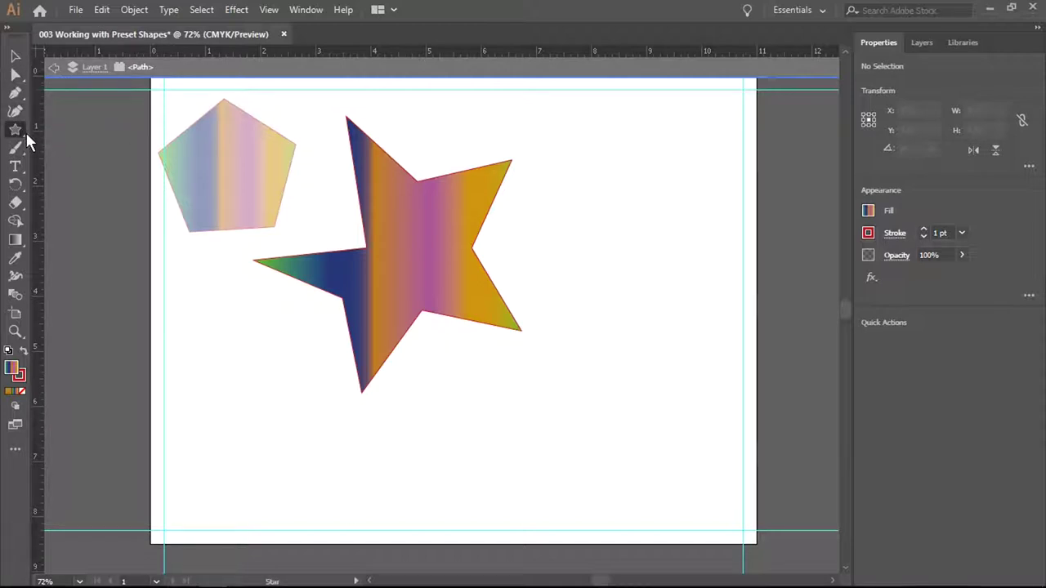
left_click(101, 10)
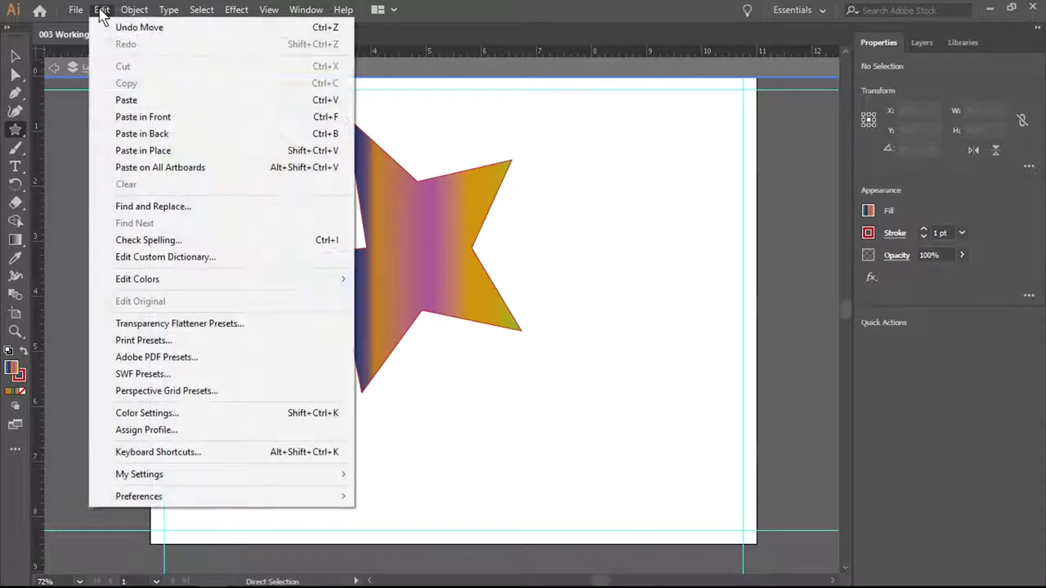
left_click(103, 27)
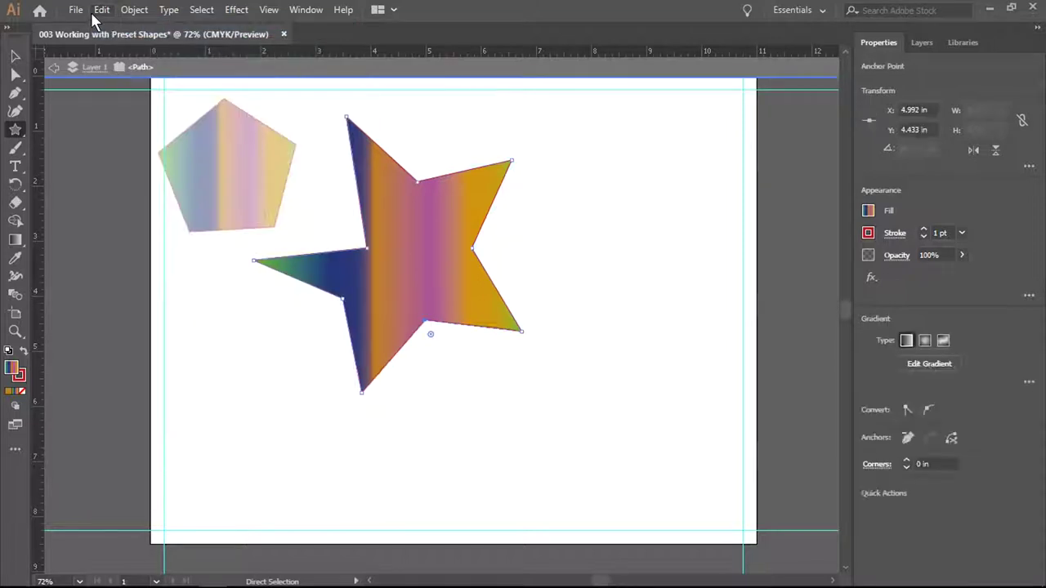
left_click(101, 9)
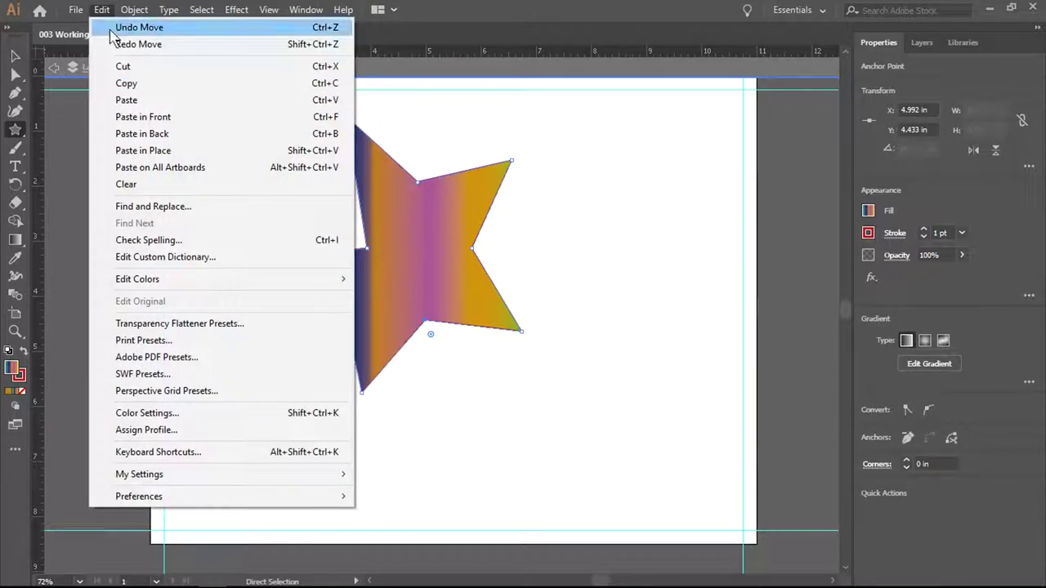
Restore the star's regular shape and make its gradient's start stop crimson
left_click(110, 27)
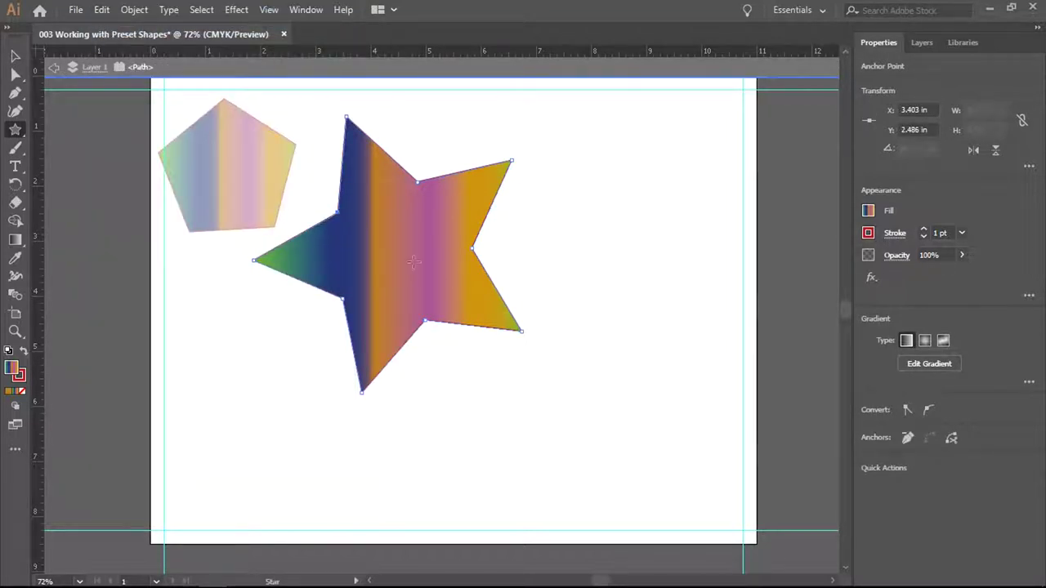
left_click(18, 242)
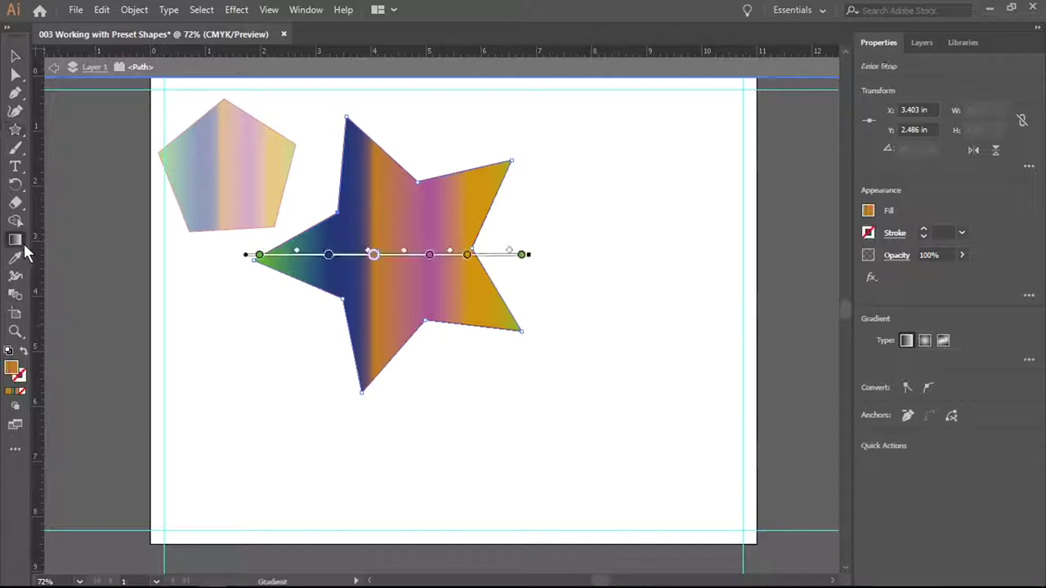
left_click(259, 256)
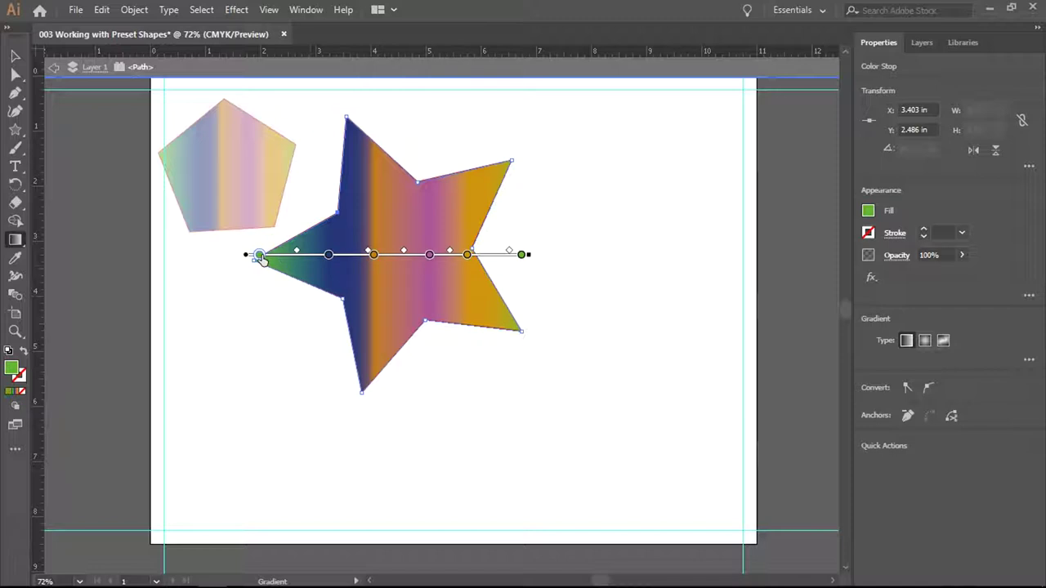
double_click(260, 256)
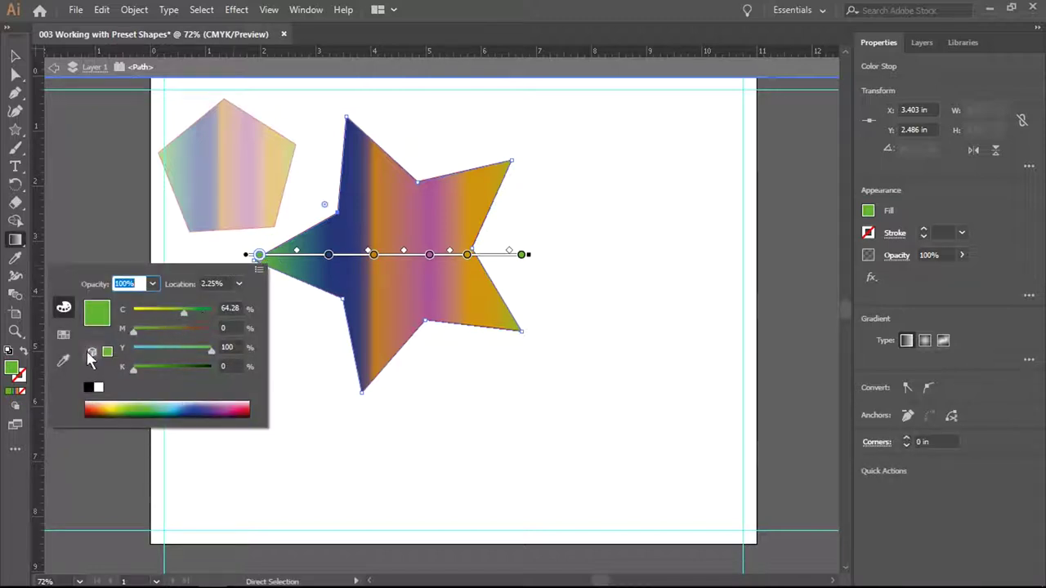
left_click(64, 335)
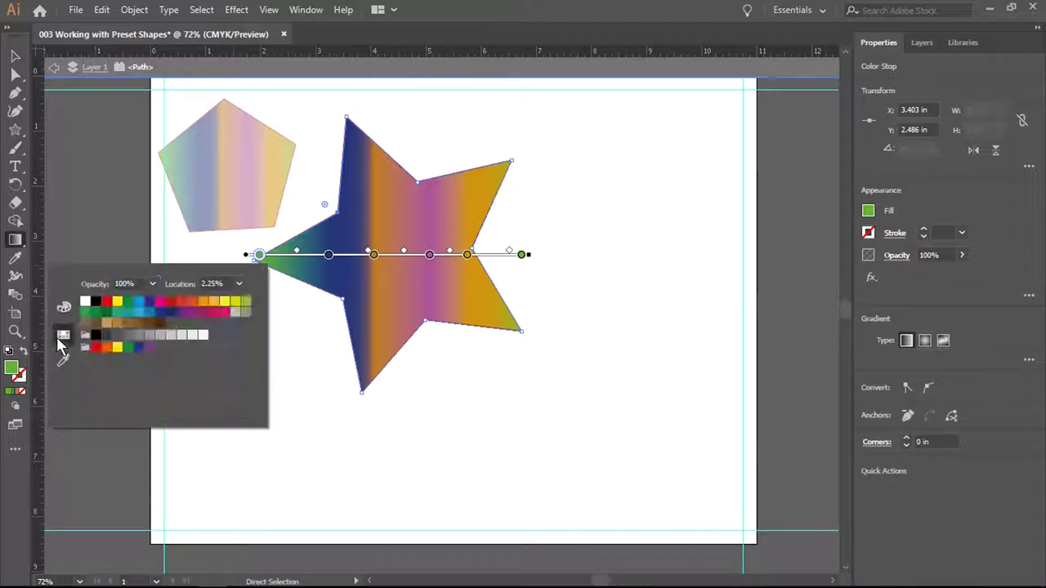
left_click(214, 313)
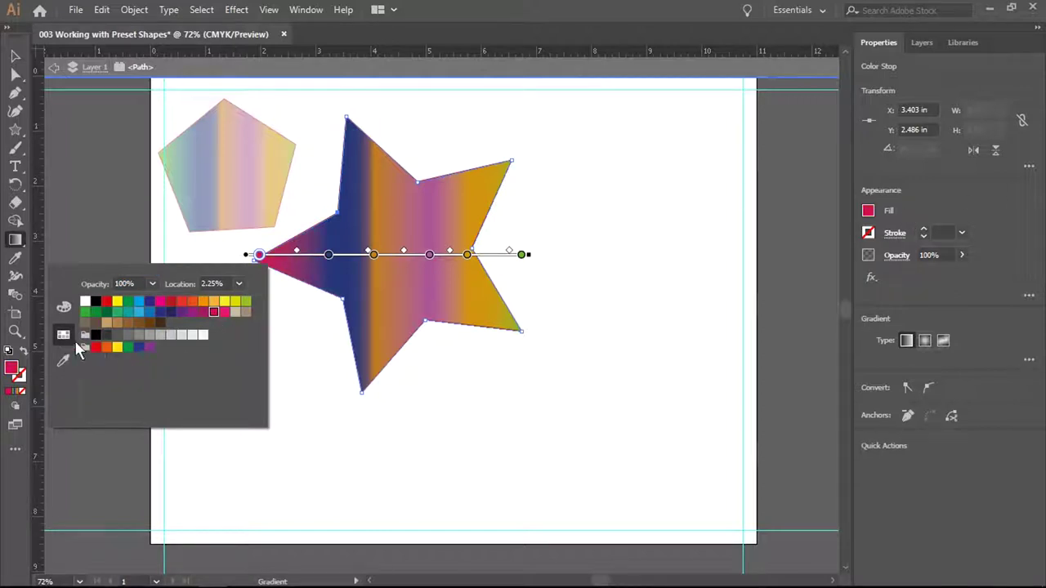
left_click(330, 261)
Recolour the next stops: second stop orange-red, 44.94% red, 65.73% orange
double_click(328, 256)
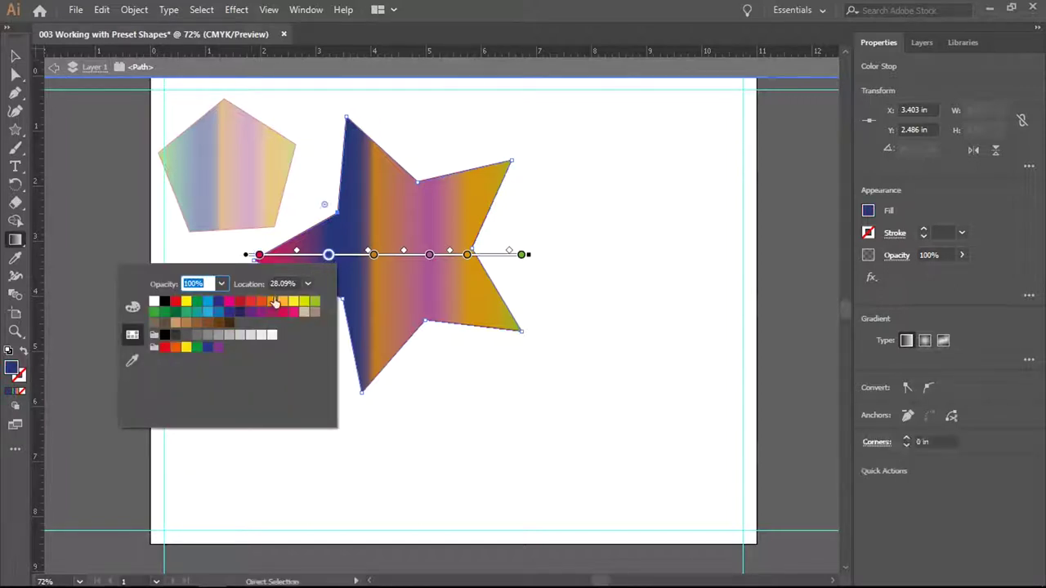
left_click(262, 301)
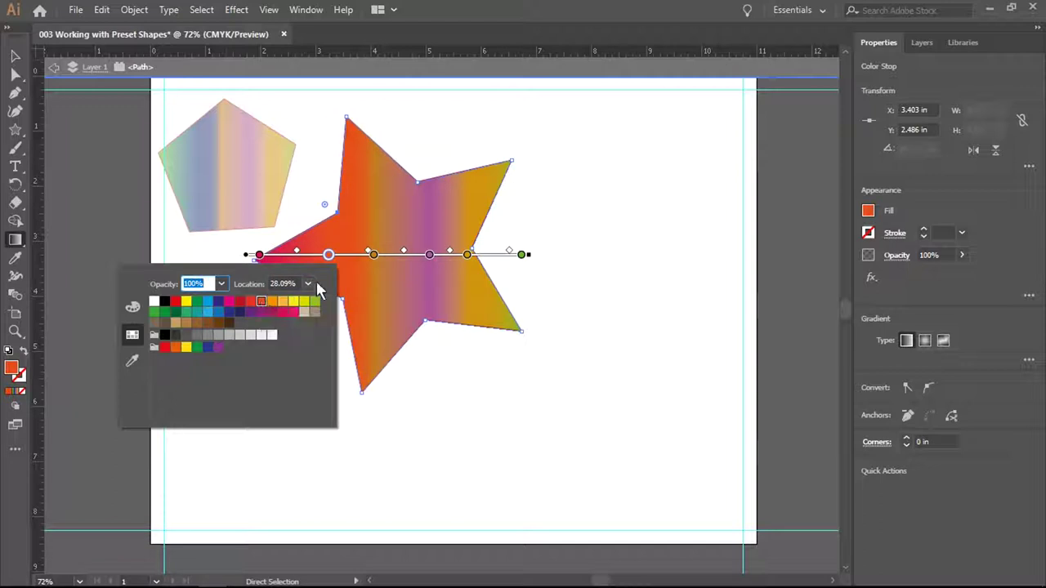
left_click(372, 256)
double_click(373, 255)
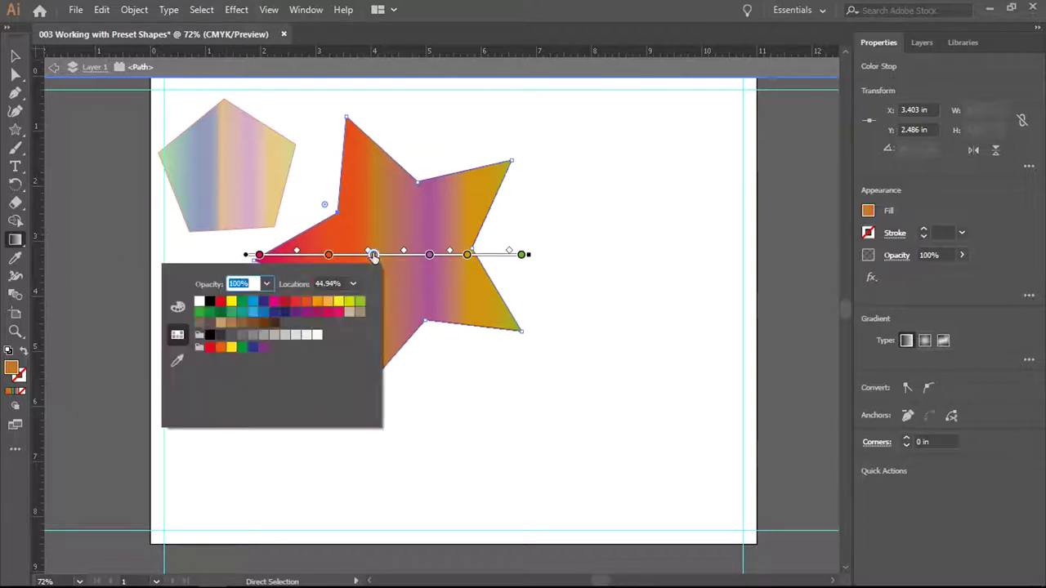
left_click(285, 304)
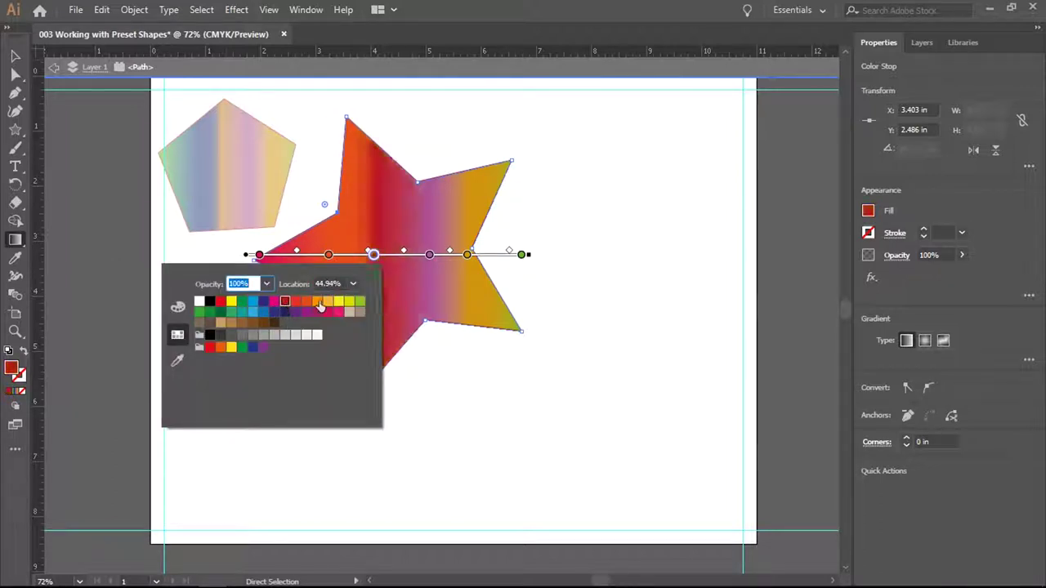
left_click(431, 254)
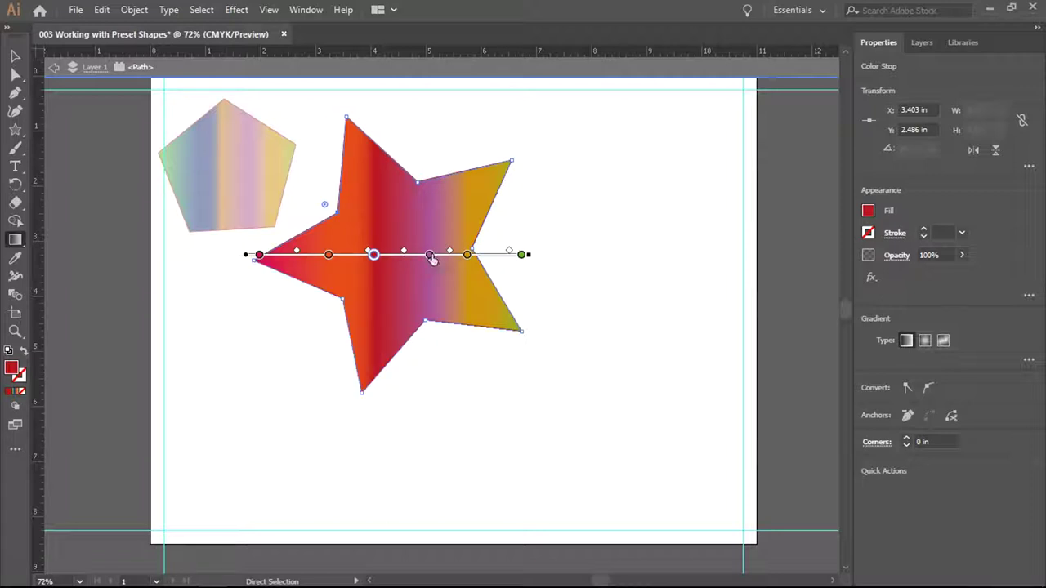
double_click(430, 255)
left_click(372, 302)
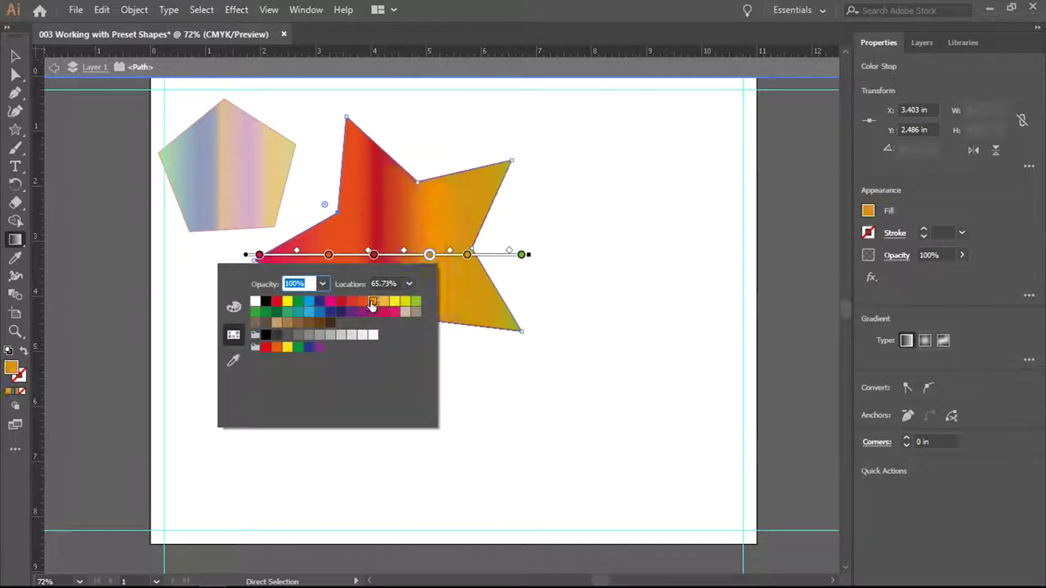
Make the 79.78% stop red and the end stop orange
left_click(467, 255)
double_click(467, 255)
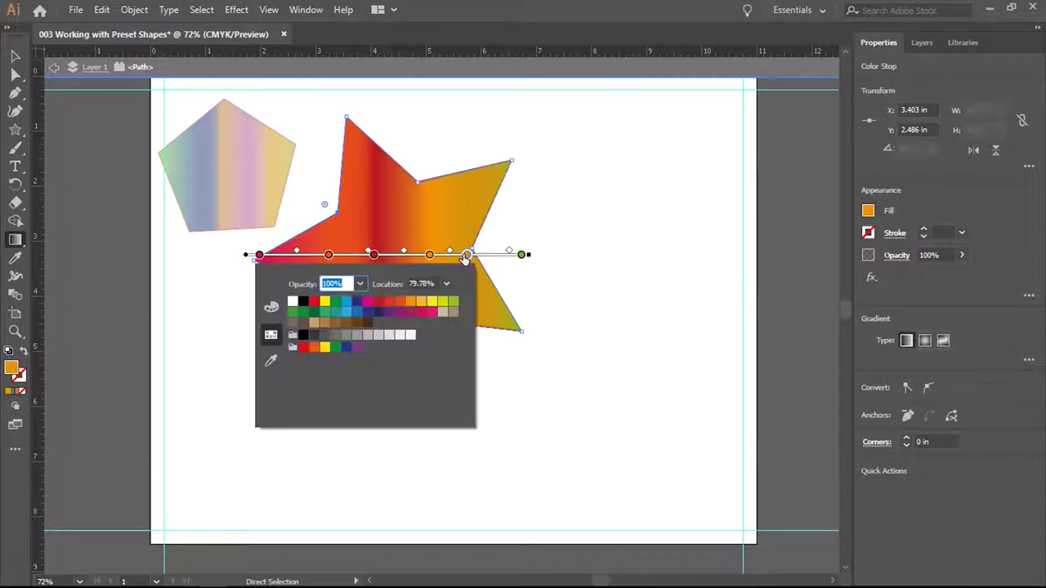
left_click(379, 302)
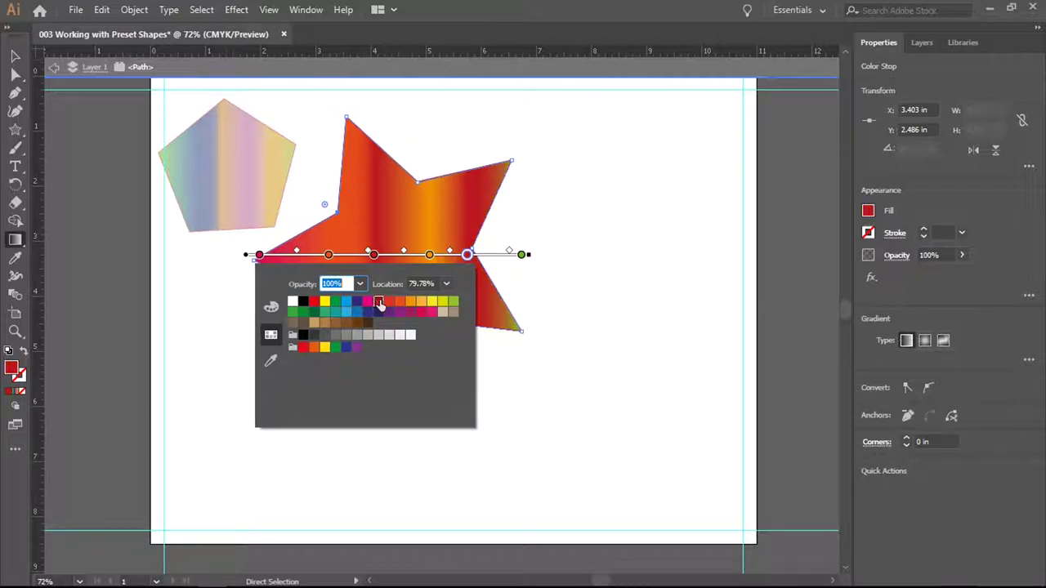
double_click(522, 255)
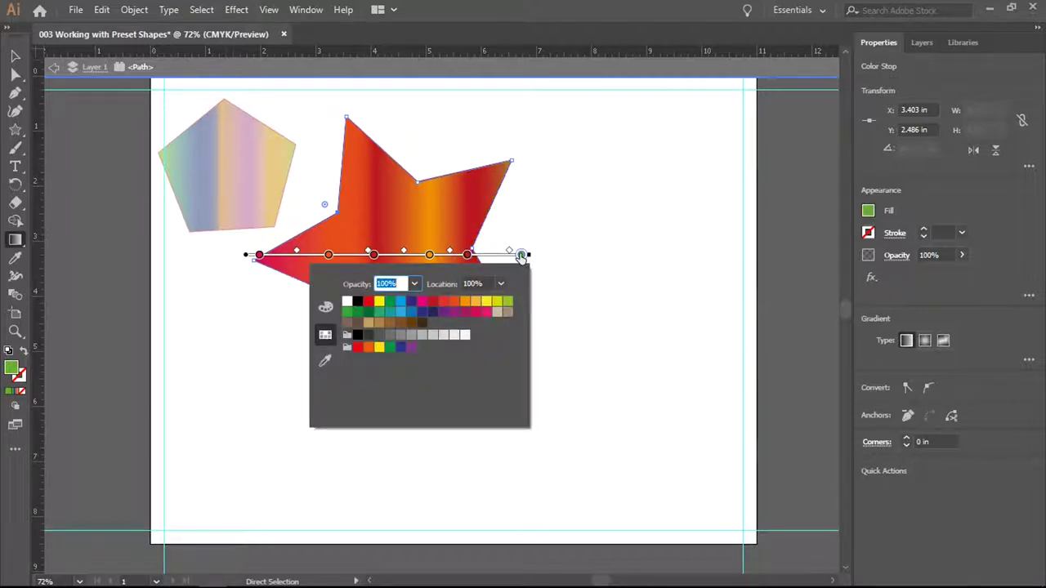
left_click(468, 304)
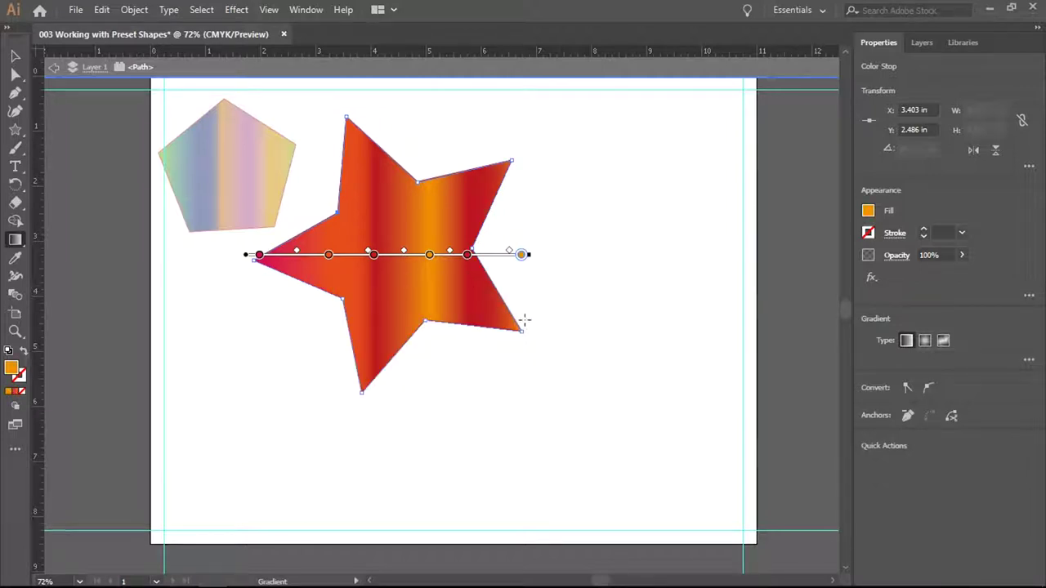
Apply 3D Extrude & Bevel to the star with a custom rotation, Complex 1 bevel and Diffuse Shading
key("ctrl")
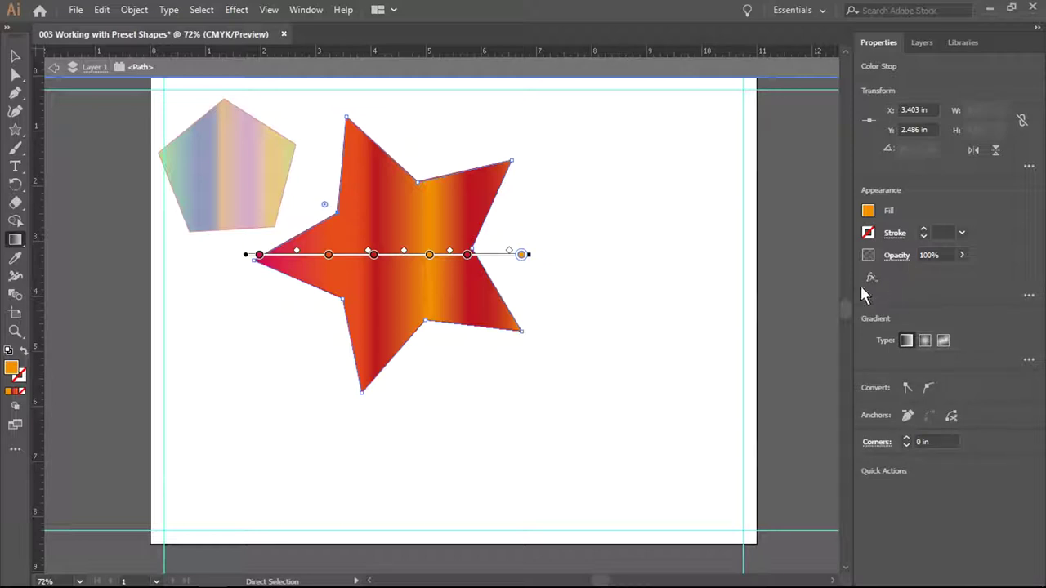
left_click(236, 10)
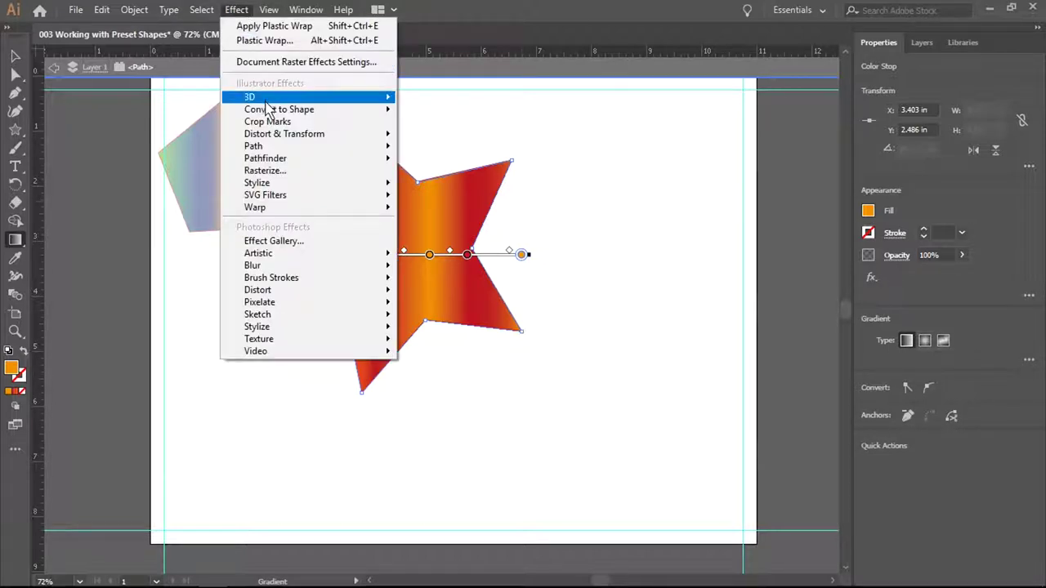
mouse_move(266, 98)
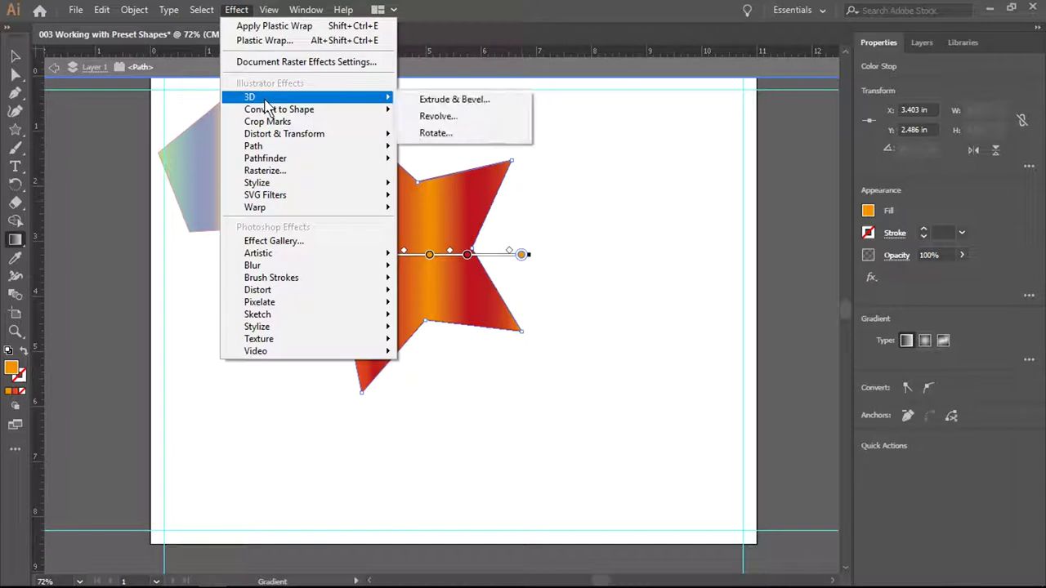
left_click(453, 100)
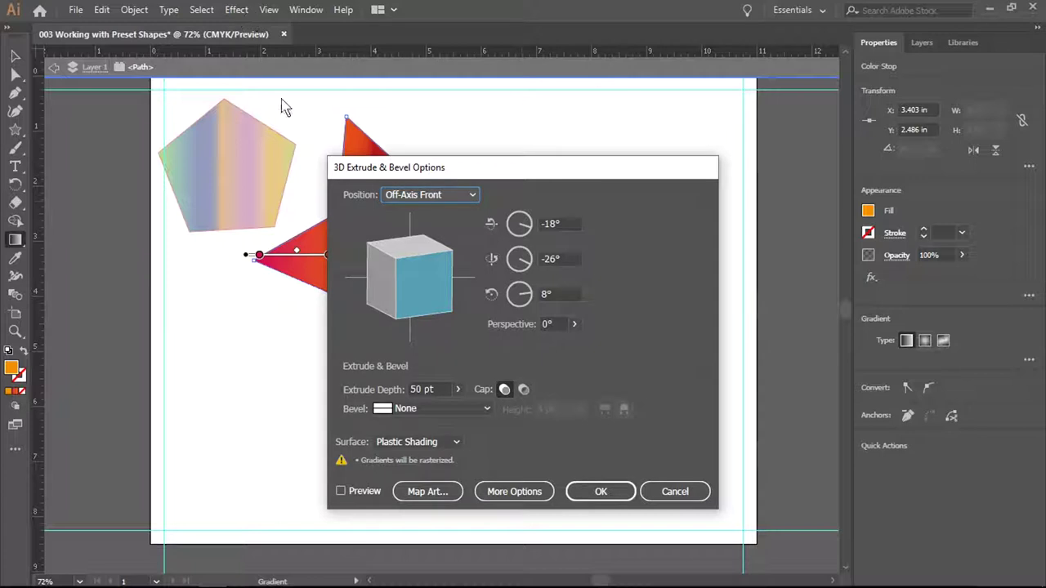
left_click_drag(427, 276, 422, 296)
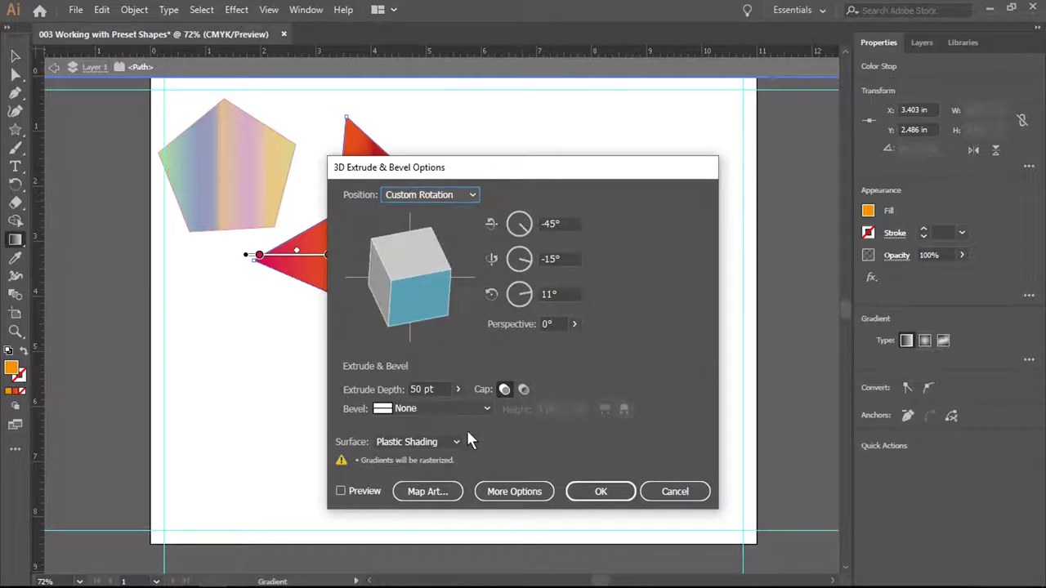
left_click(398, 409)
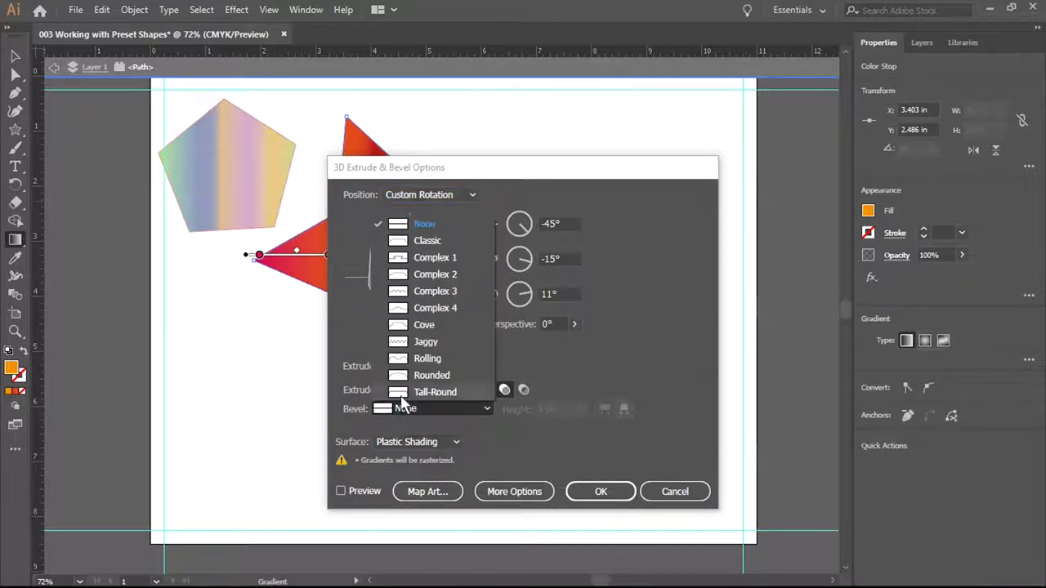
left_click(435, 257)
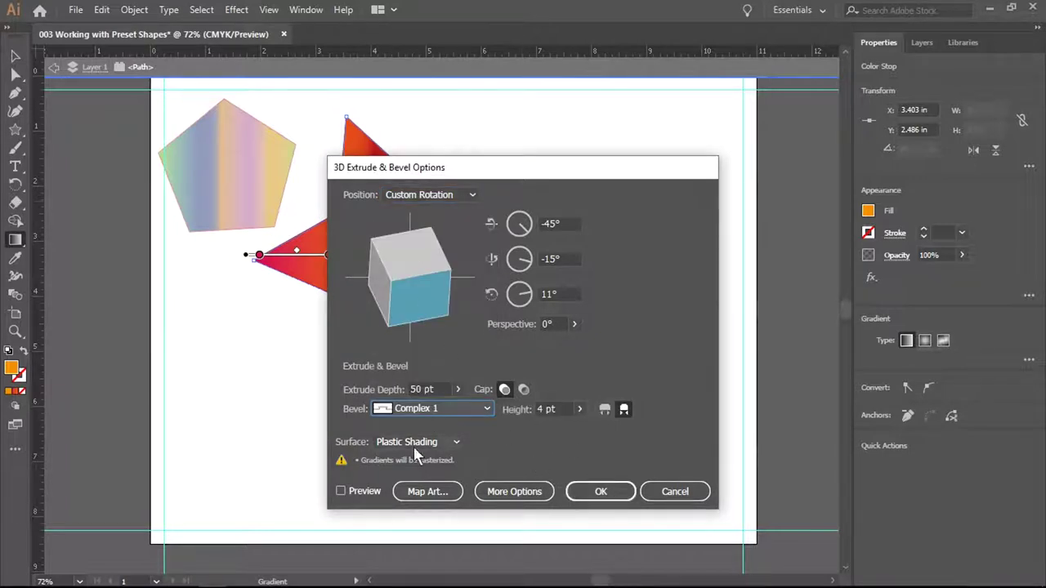
left_click(454, 442)
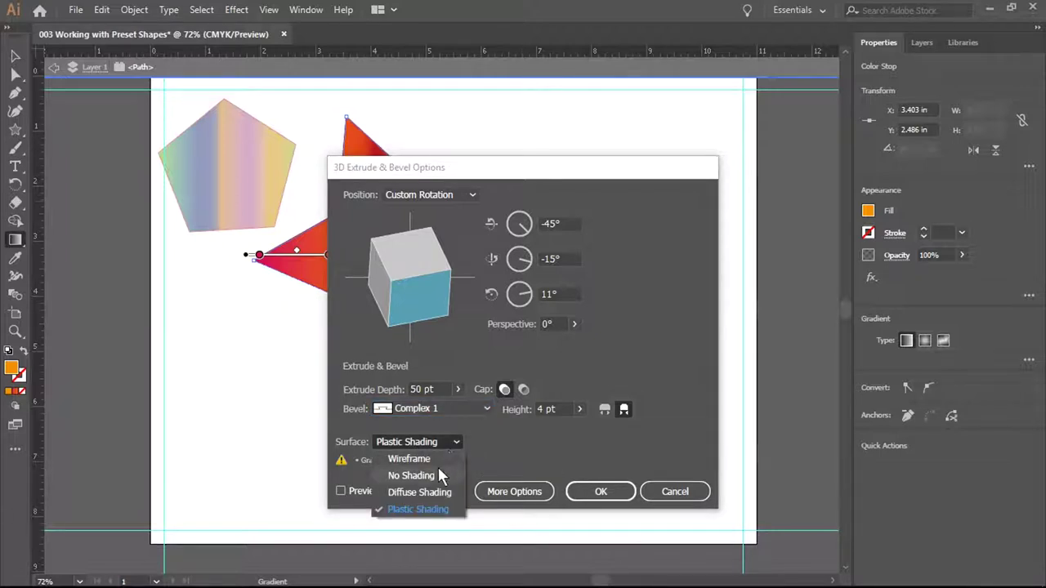
left_click(443, 492)
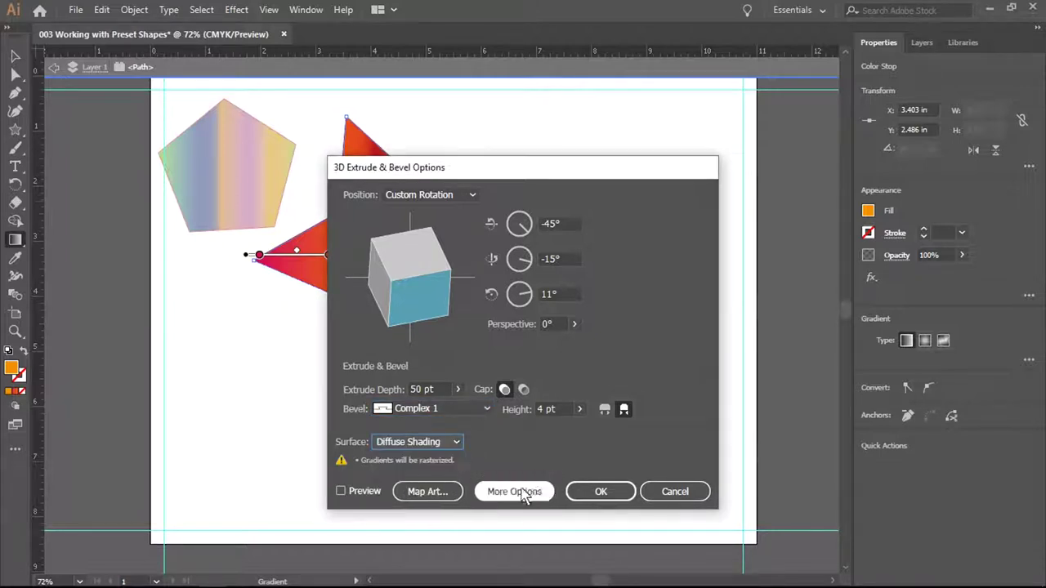
left_click(600, 492)
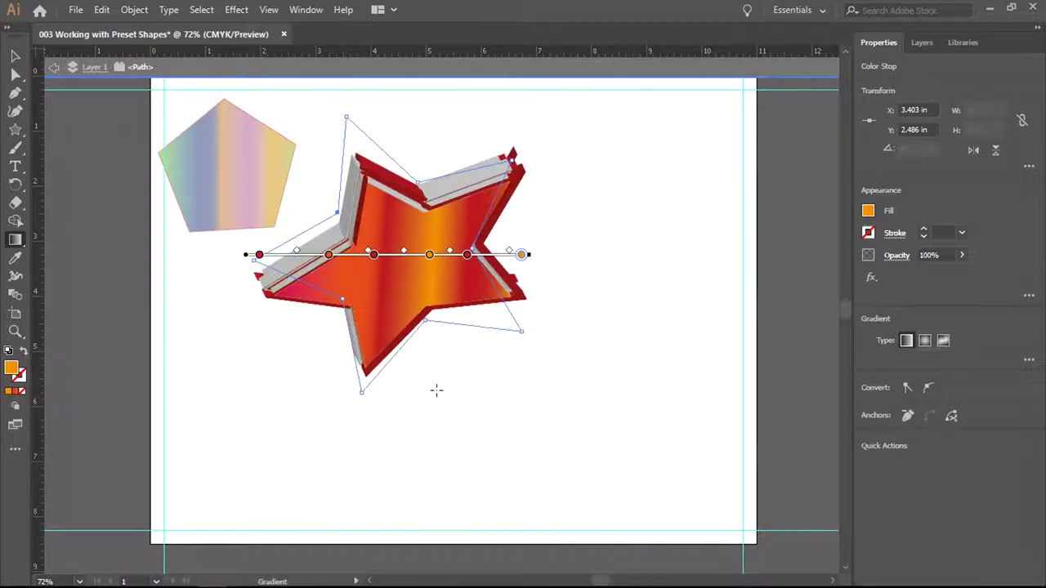
Shrink the 3D star and move it up beside the pentagon
key("v")
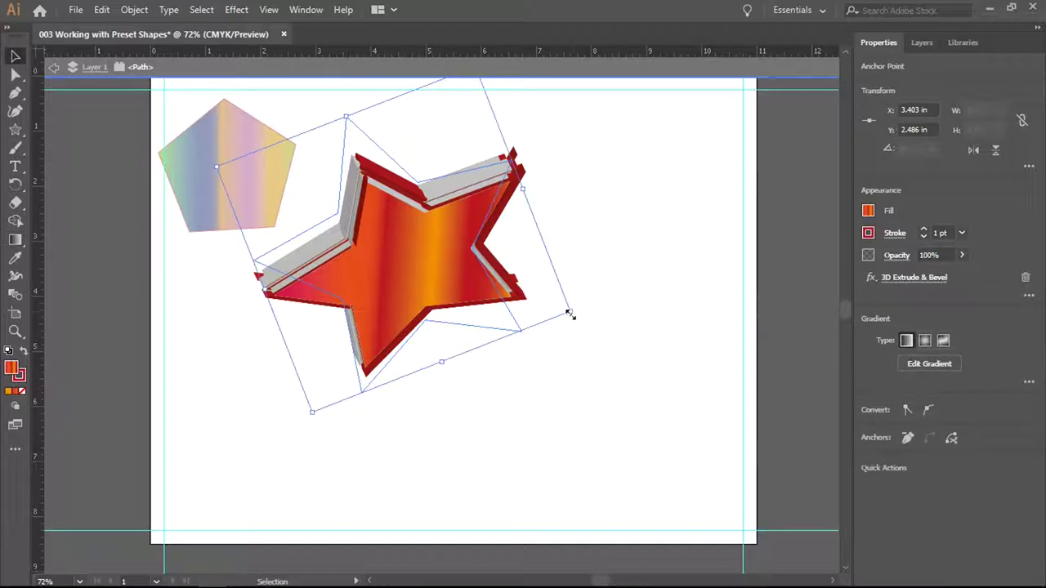
left_click_drag(570, 314, 411, 254)
left_click_drag(330, 237, 381, 185)
left_click(327, 105)
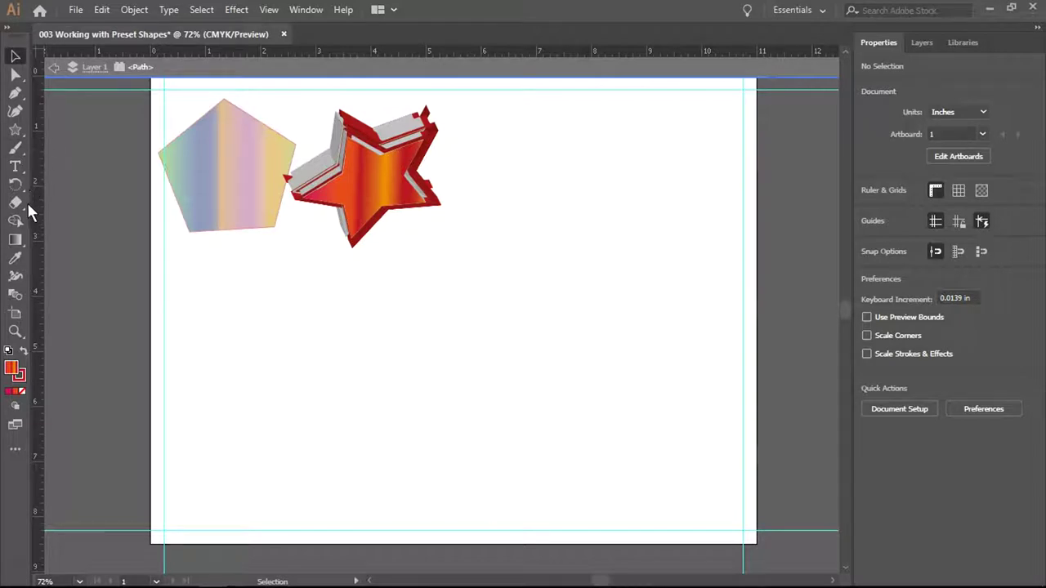
Draw a new flat five-point gradient star, about 3.42 × 3.59 in, below the pentagon
left_click(17, 132)
left_click_drag(18, 135, 72, 182)
left_click_drag(330, 325, 413, 382)
Create a 16-point star numerically and move it to the right of the flat star
left_click(307, 325)
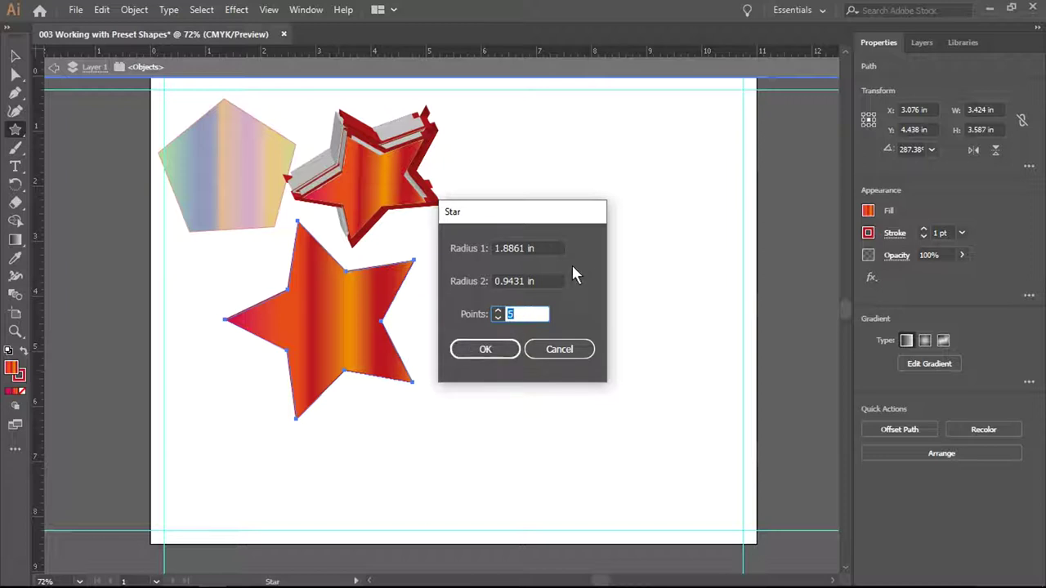
type("16")
key("Return")
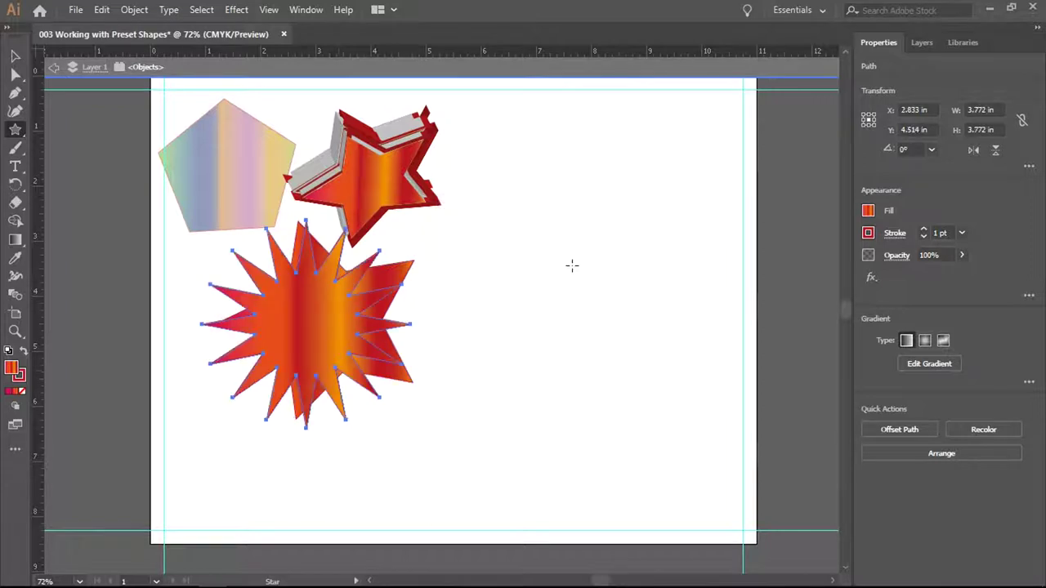
left_click(15, 55)
left_click_drag(311, 342, 539, 265)
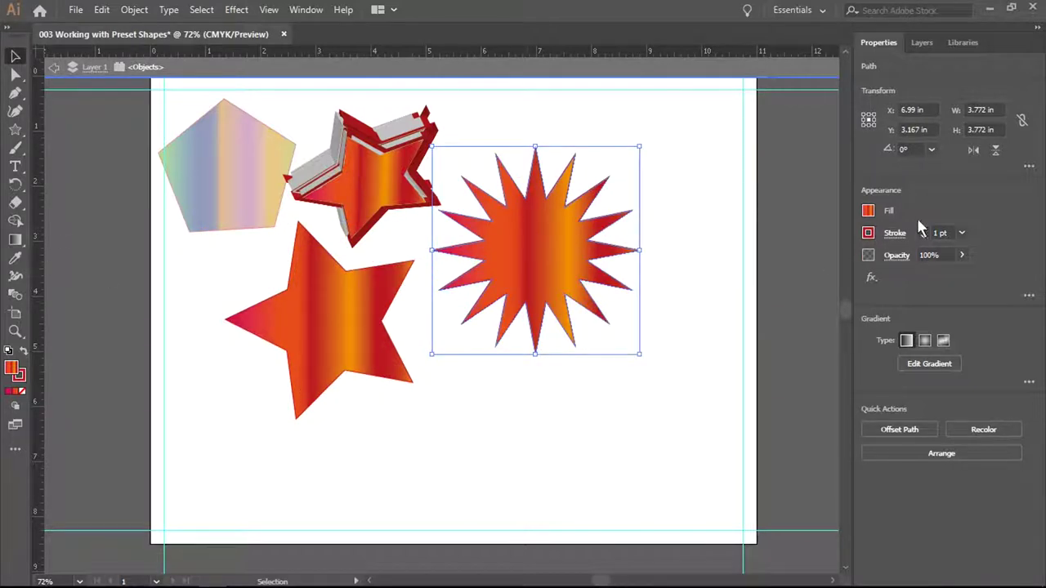
Open the Gradient panel from the Window menu and browse its preset gradients
left_click(875, 278)
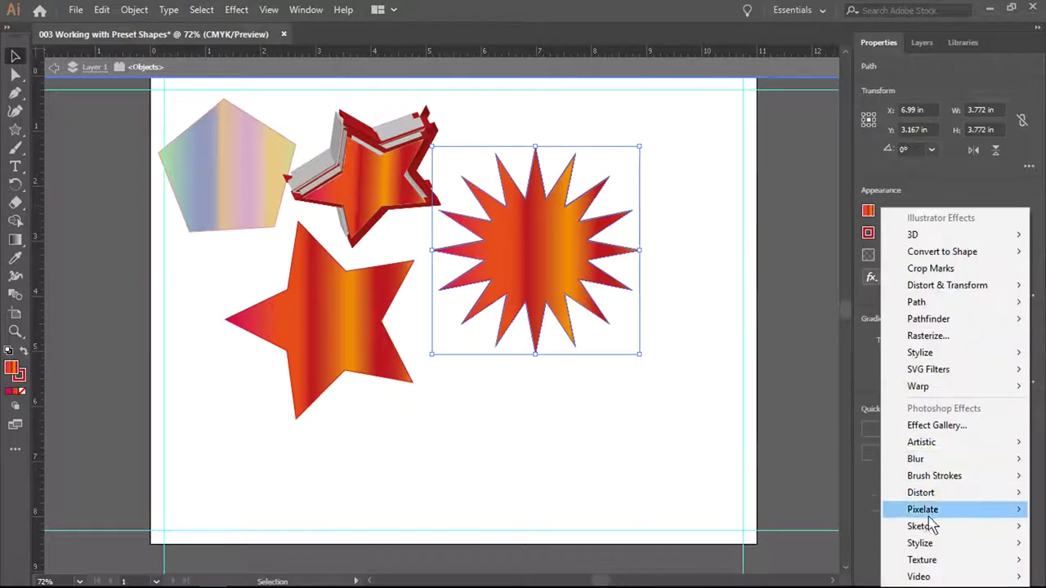
left_click(237, 11)
left_click(237, 11)
left_click(299, 10)
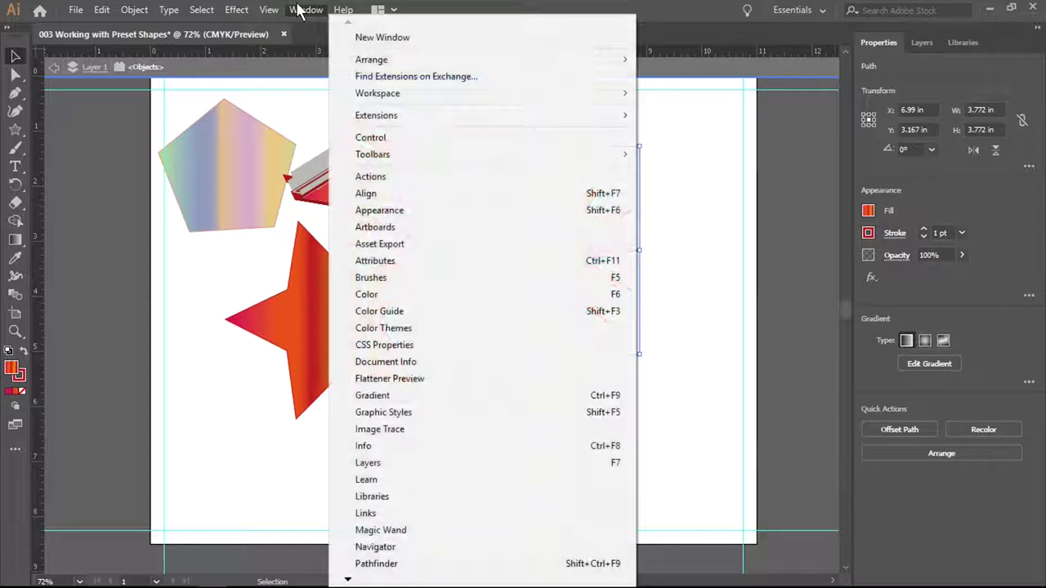
left_click(402, 397)
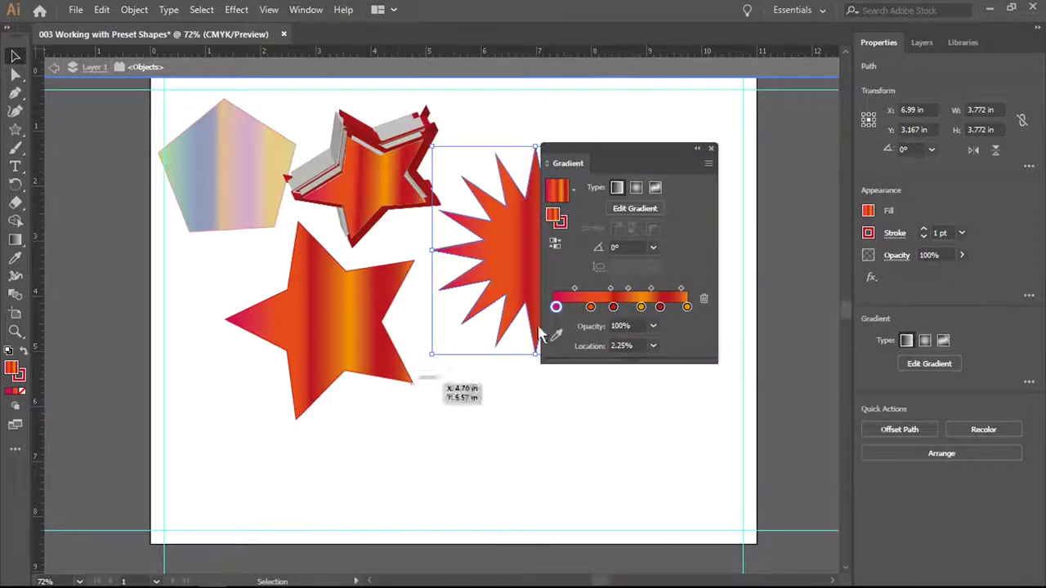
left_click(574, 191)
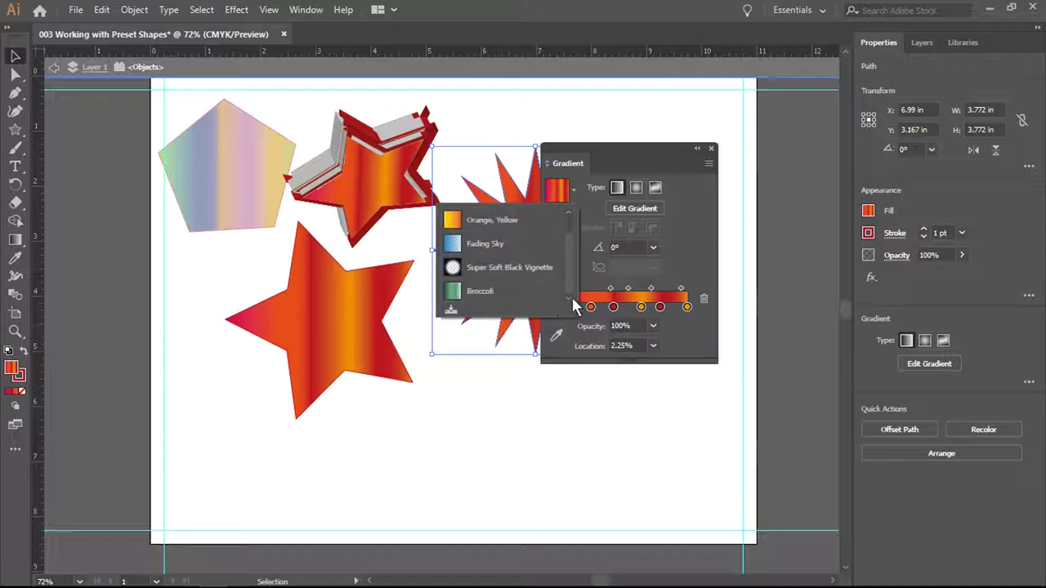
left_click(680, 170)
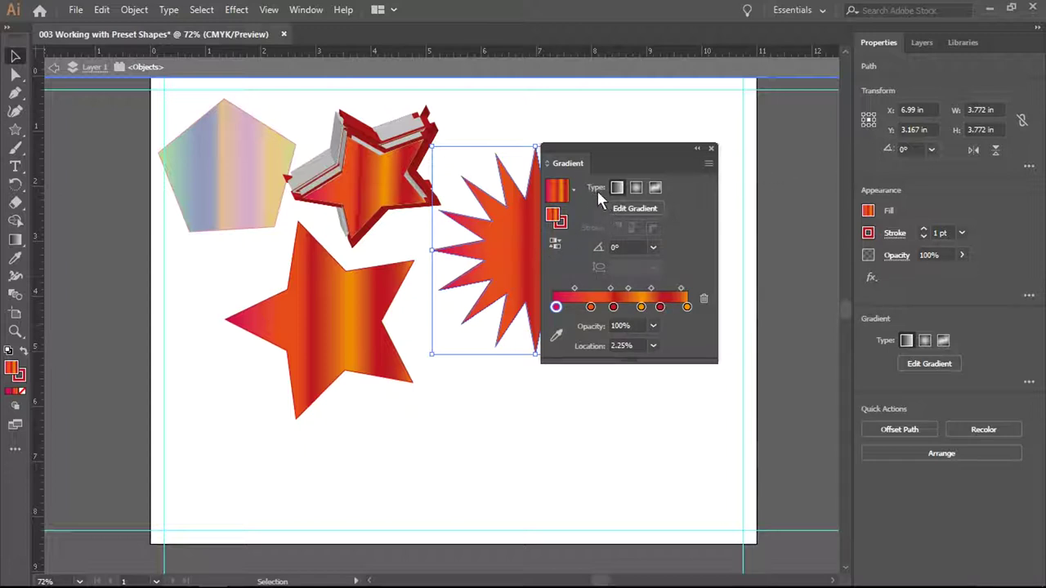
Open the fill swatches and the Swatch Libraries list toward Gradients
left_click(868, 212)
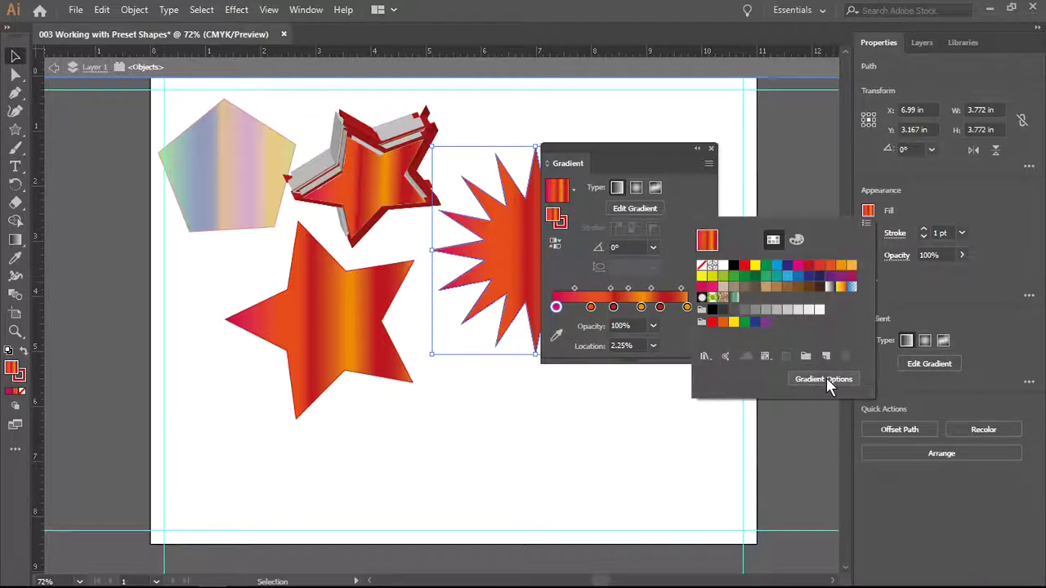
left_click(704, 356)
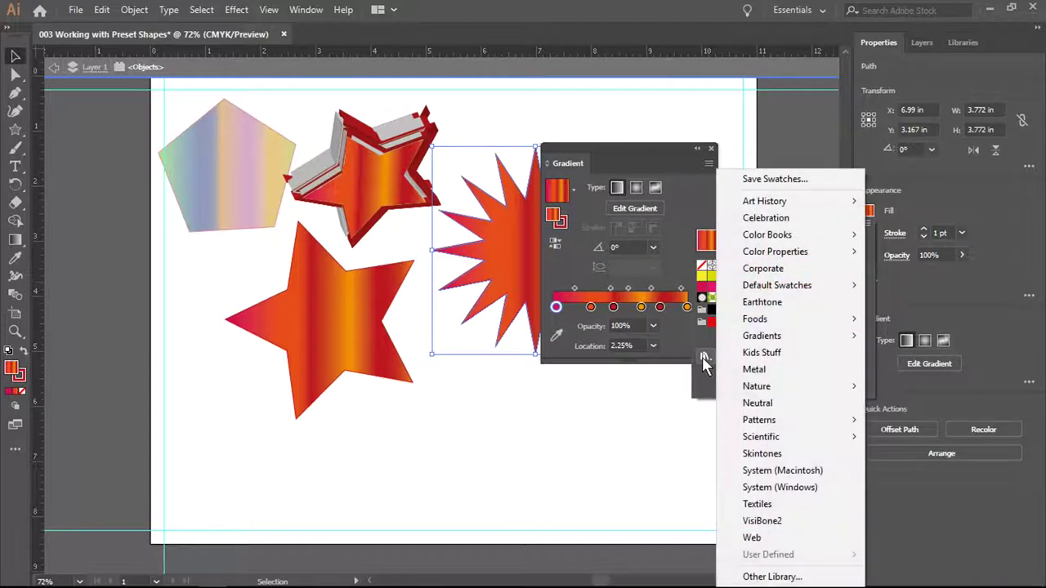
mouse_move(762, 342)
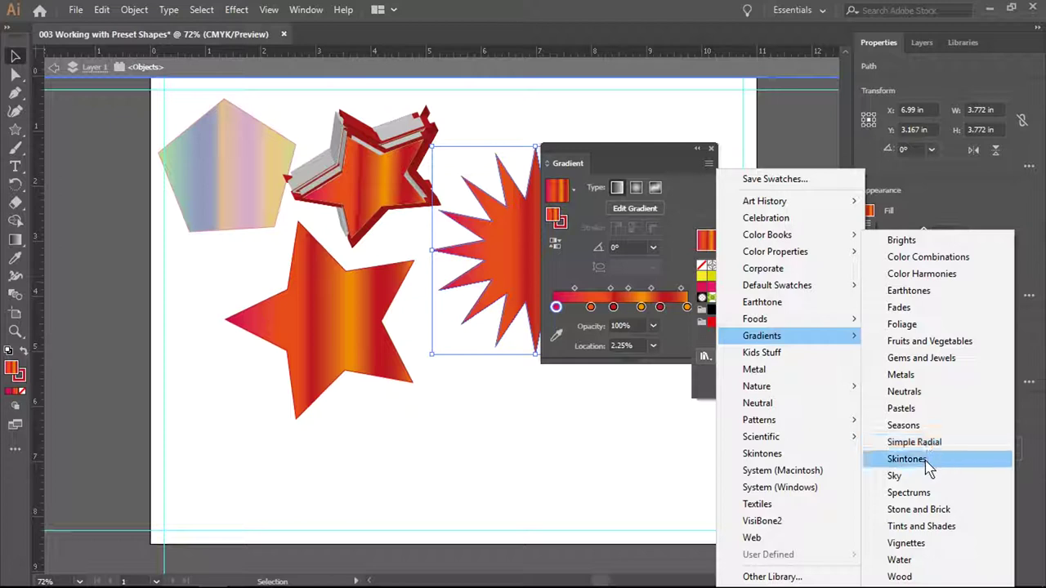
Fill the starburst with the full rainbow gradient from the Spectrums library
left_click(930, 493)
left_click(466, 315)
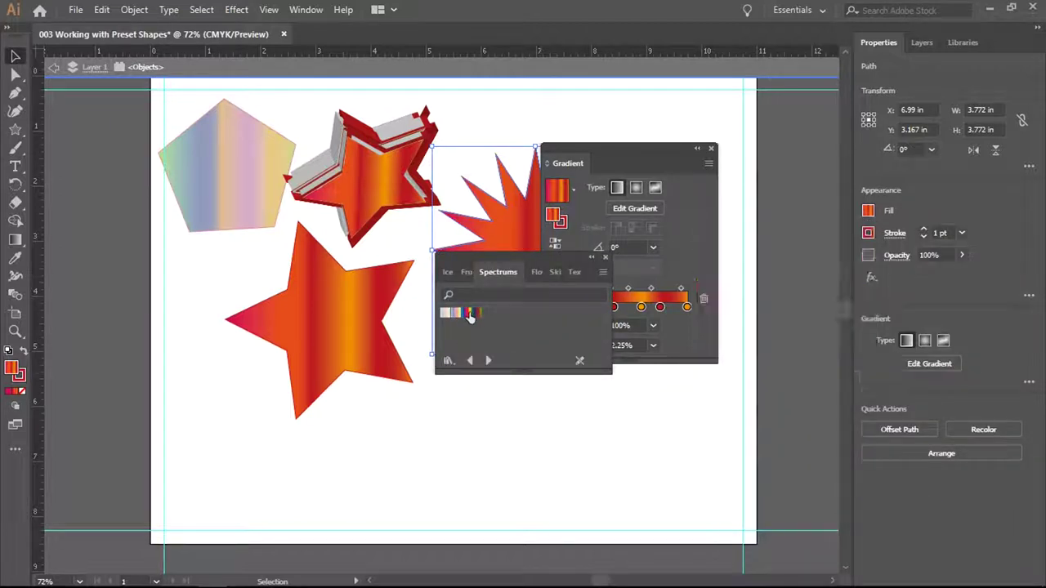
left_click(468, 316)
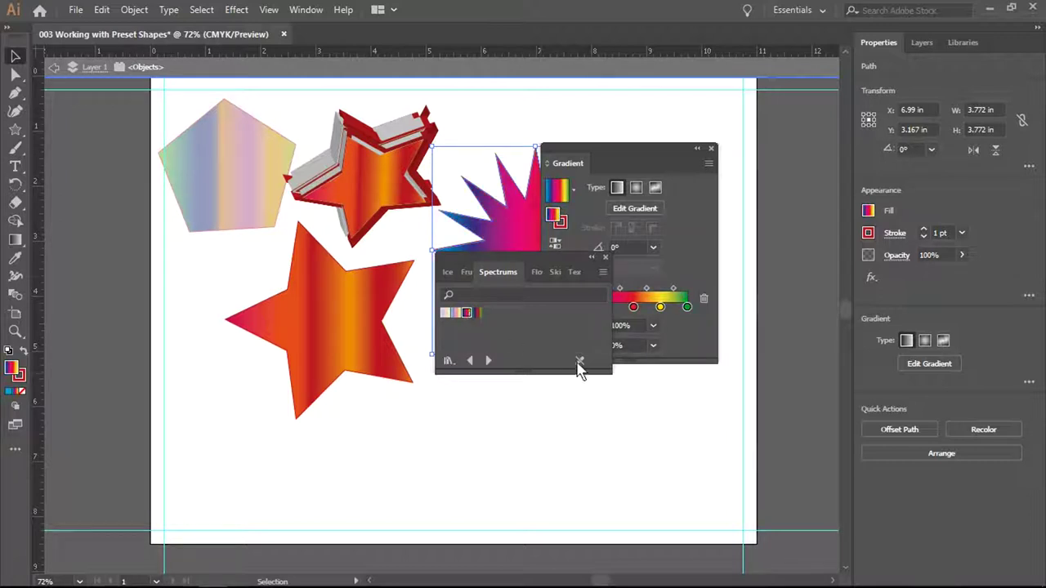
left_click(606, 256)
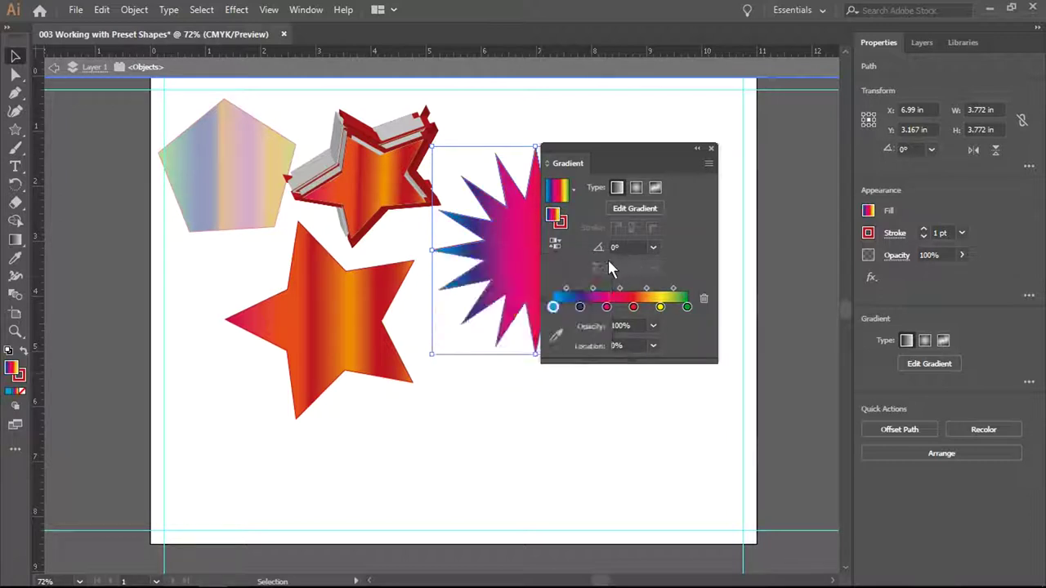
Set the gradient's first blue stop to 50% opacity, then close the Gradient panel
left_click(653, 326)
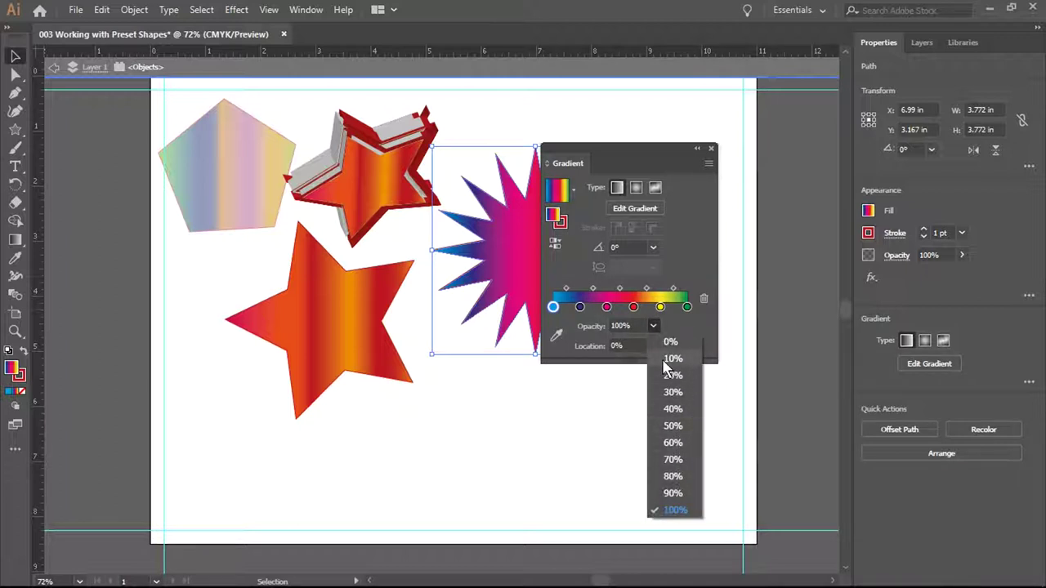
left_click(672, 426)
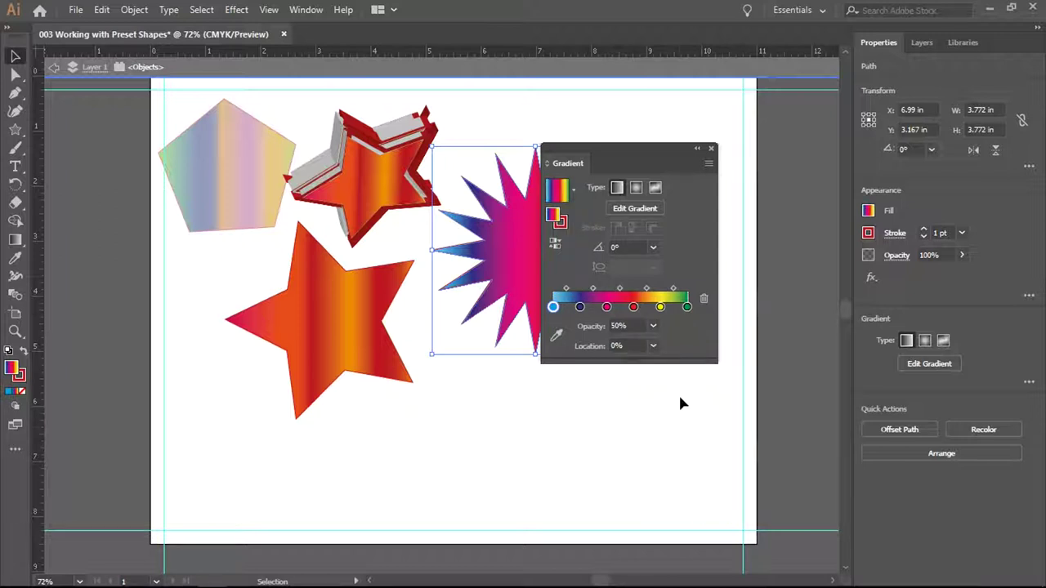
left_click(631, 209)
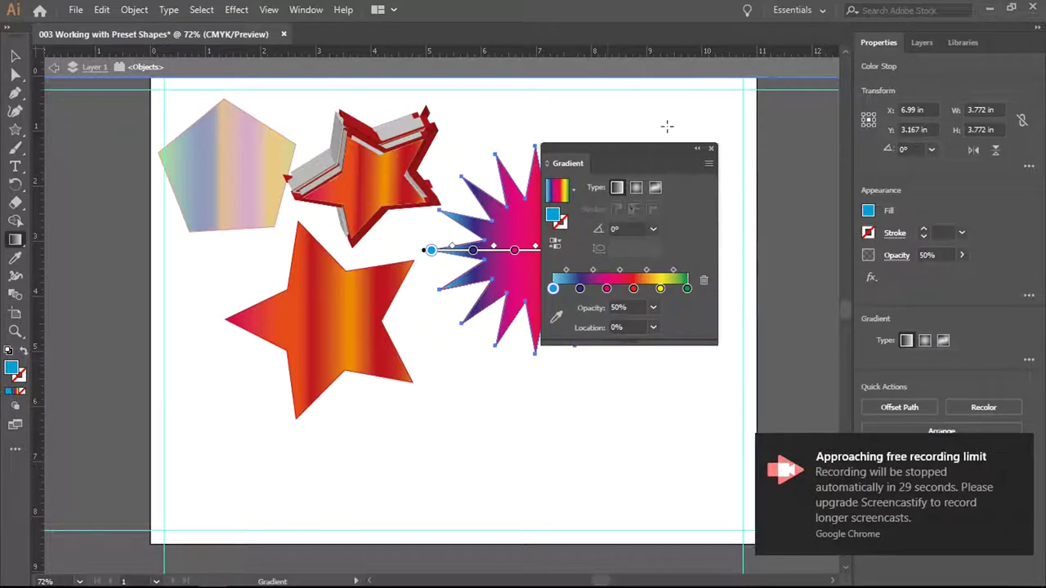
left_click(712, 149)
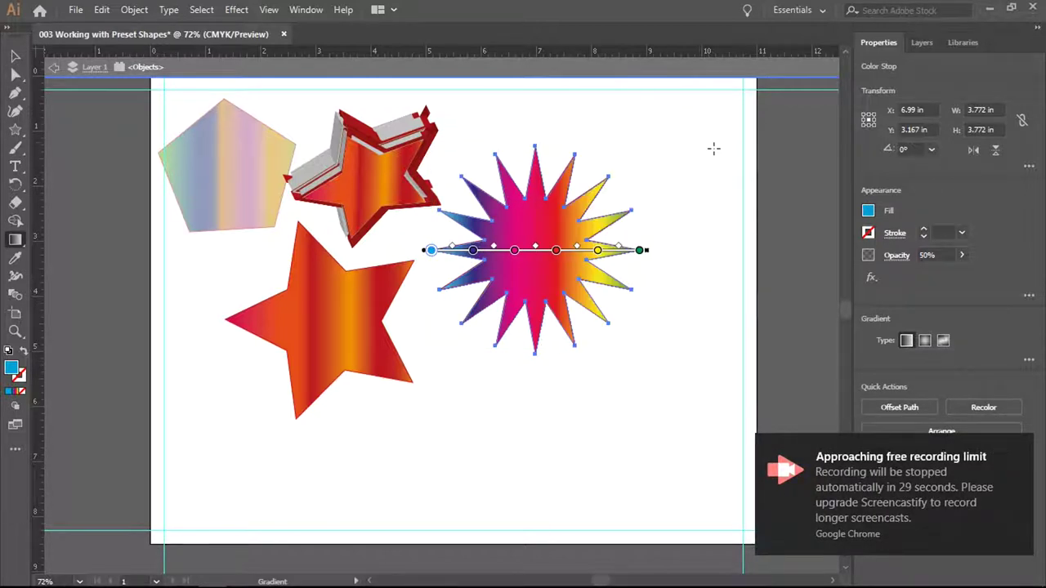